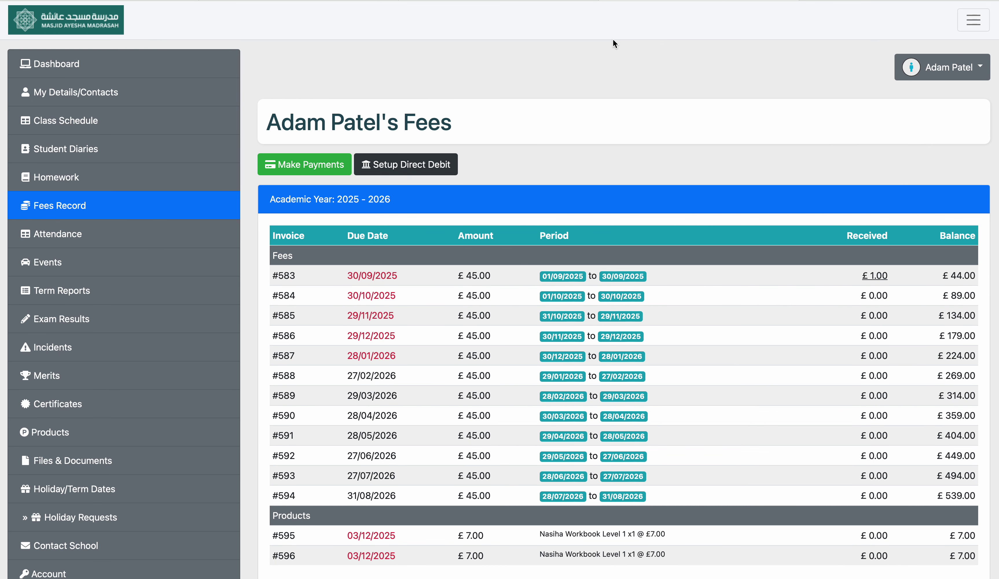
# - Open the direct debit mandate setup for the children, and return to the fees record
pyautogui.click(419, 170)
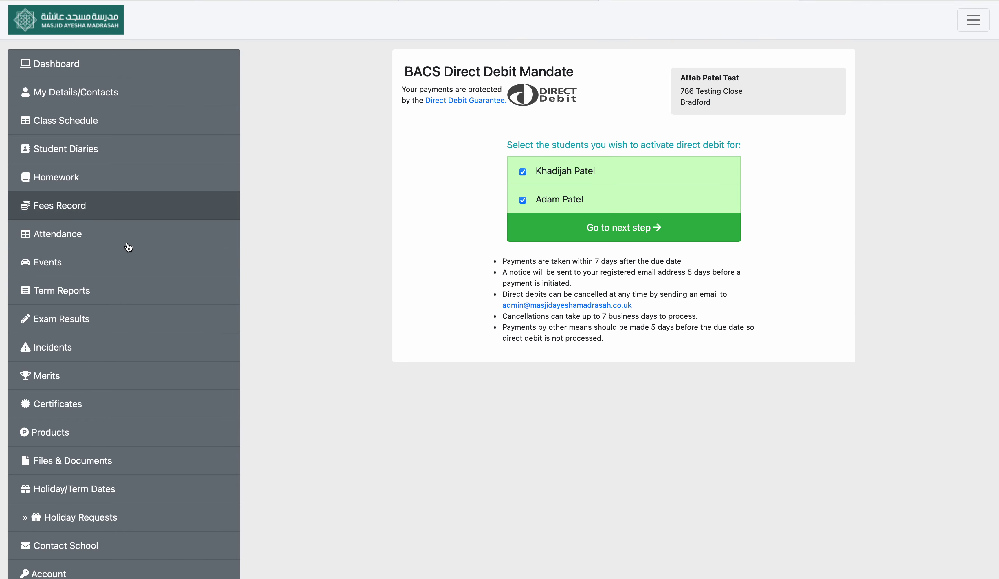
pyautogui.click(57, 205)
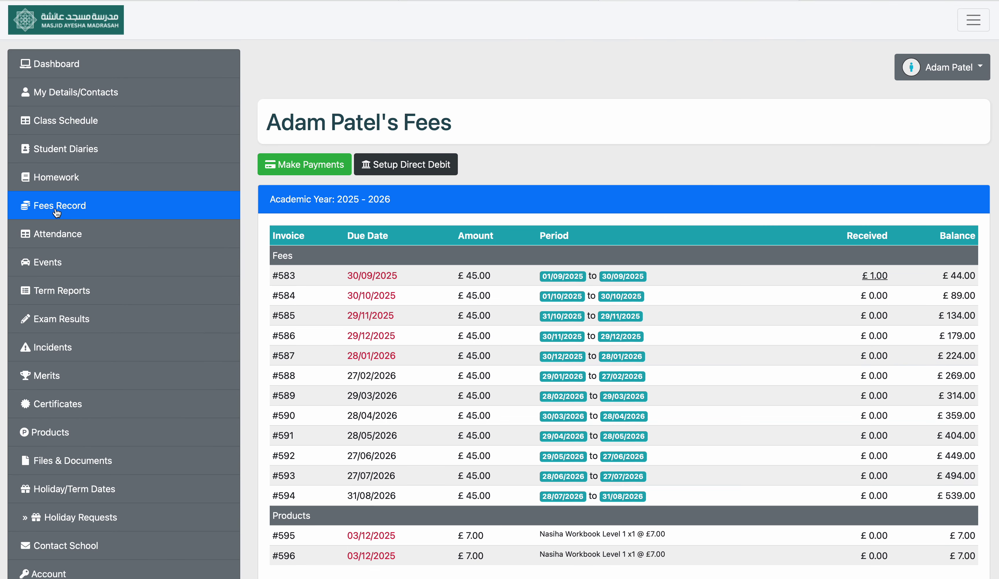
pyautogui.scroll(-3, 507, 431)
pyautogui.scroll(3, 507, 432)
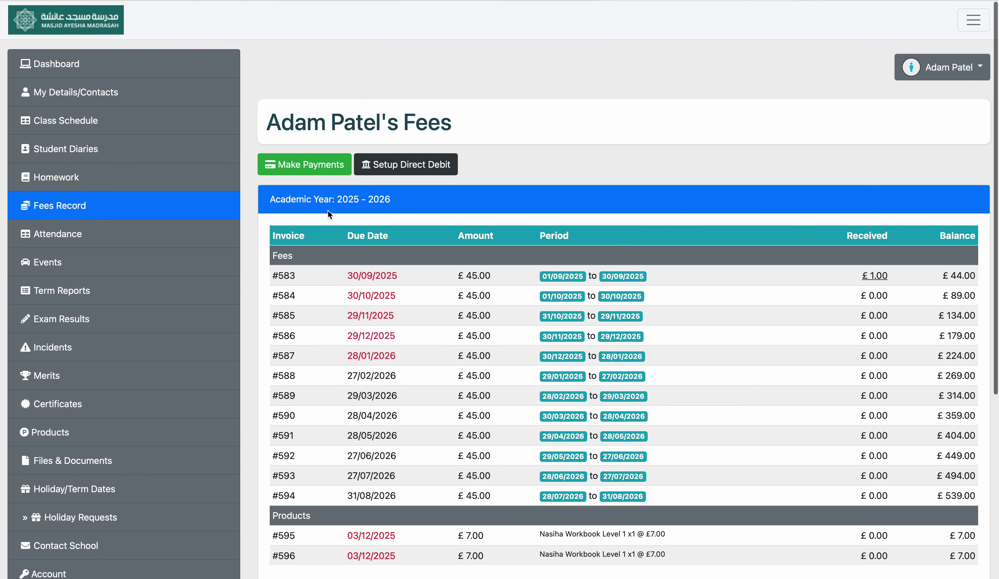
# - Open the card checkout for only the four fees due 30/09/2025 to 29/12/2025, and return to the payment selection
pyautogui.click(272, 163)
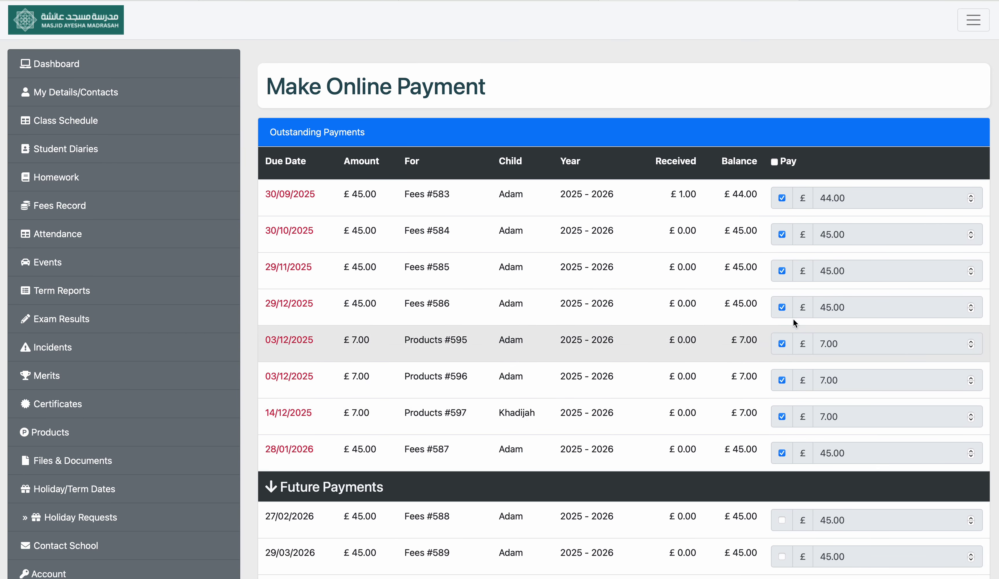
pyautogui.click(781, 453)
pyautogui.click(781, 416)
pyautogui.click(782, 379)
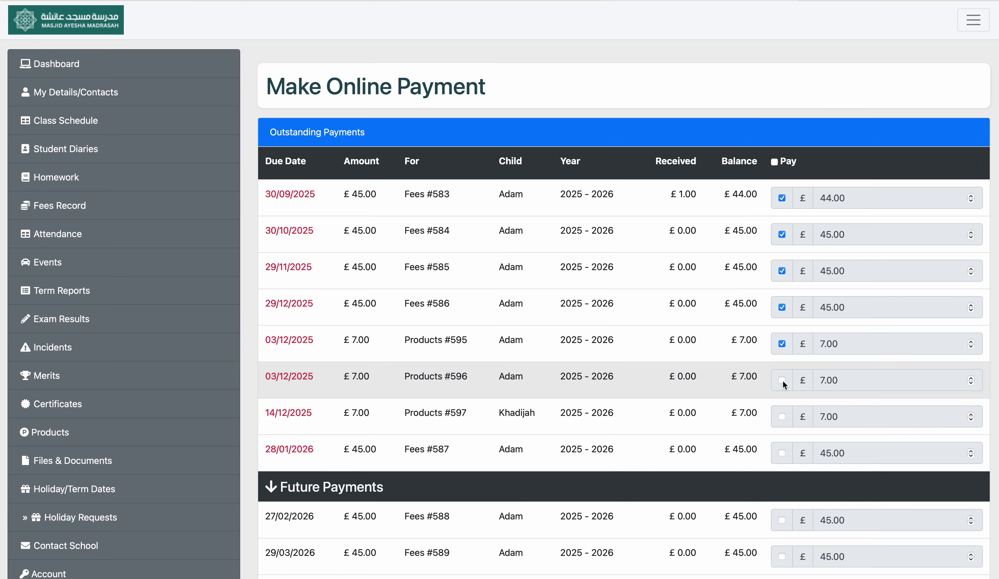
pyautogui.click(781, 341)
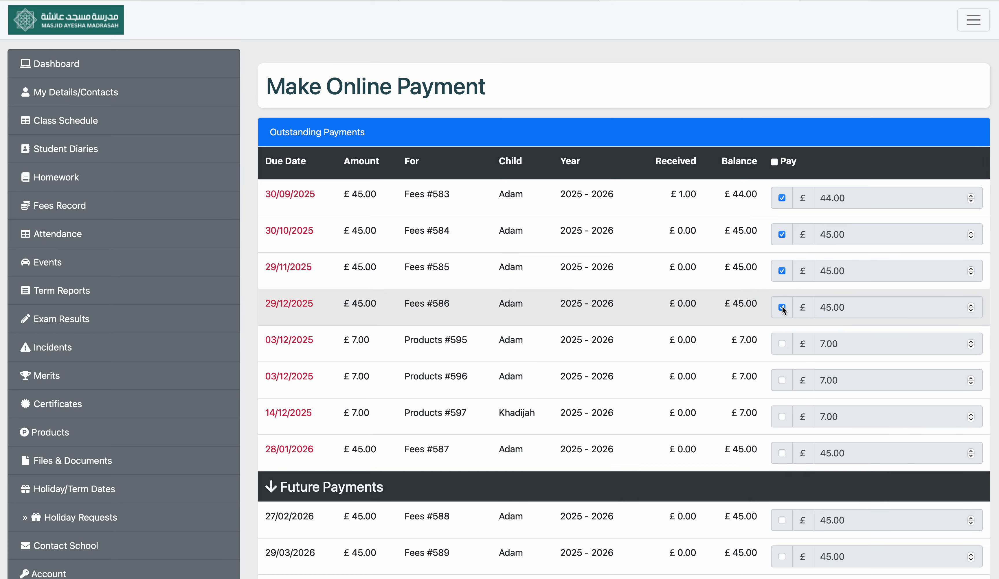
pyautogui.scroll(-8, 790, 287)
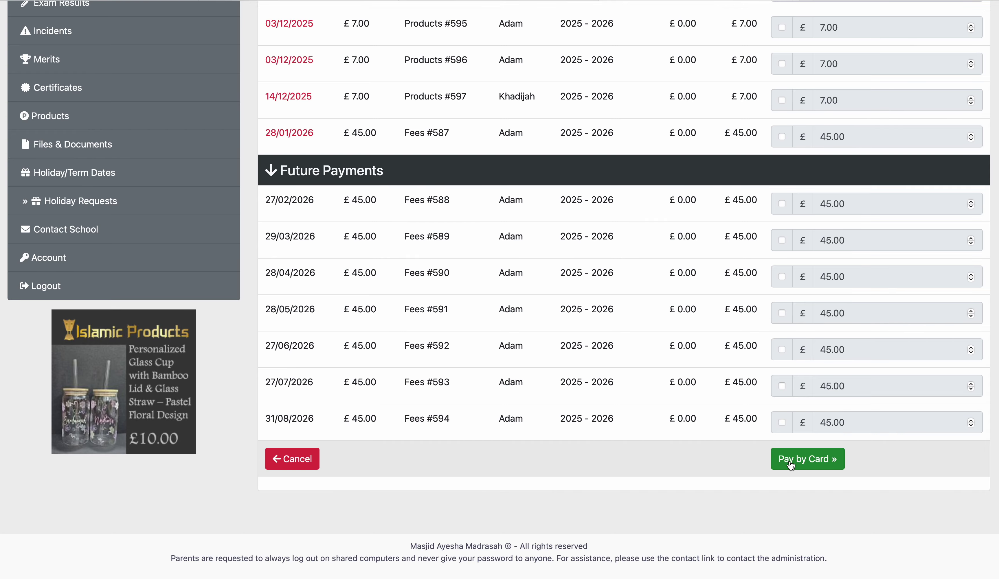
pyautogui.click(791, 462)
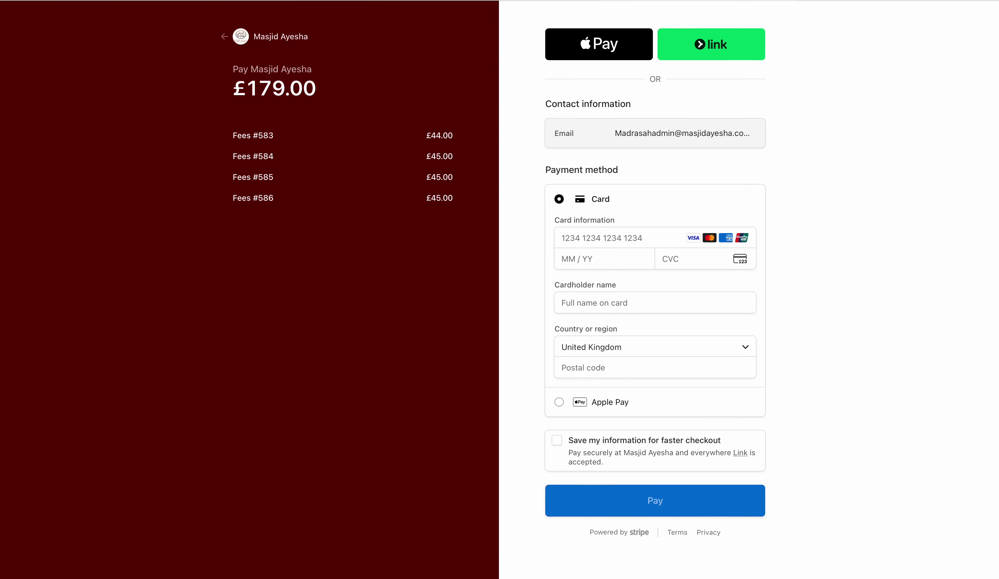
pyautogui.press('super+bracketleft')
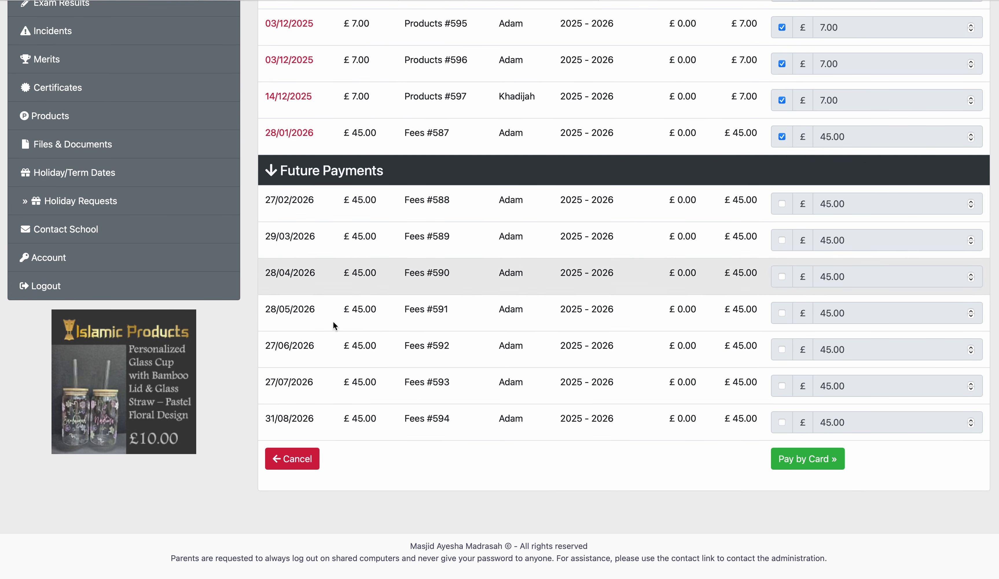
pyautogui.scroll(10, 364, 386)
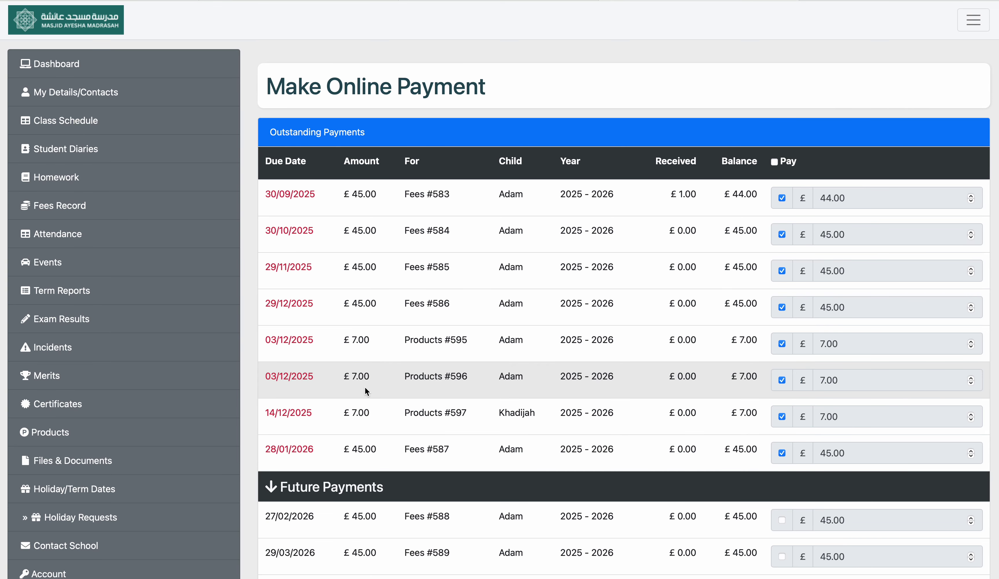
# - Examine the child's 2025 - 2026 attendance, including the monthly summaries and the detailed absence and lateness report
pyautogui.click(98, 241)
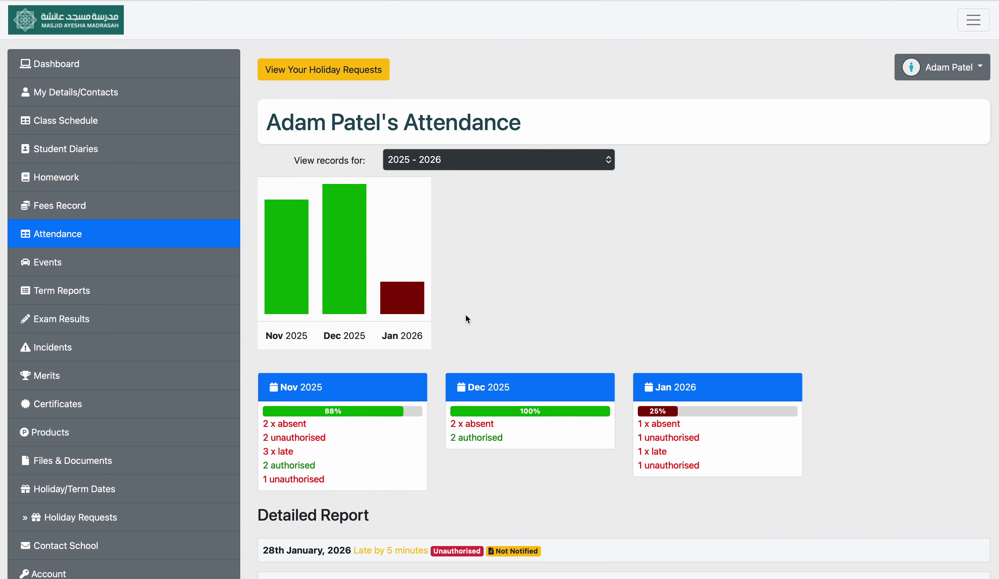
pyautogui.scroll(-8, 465, 314)
pyautogui.scroll(8, 466, 314)
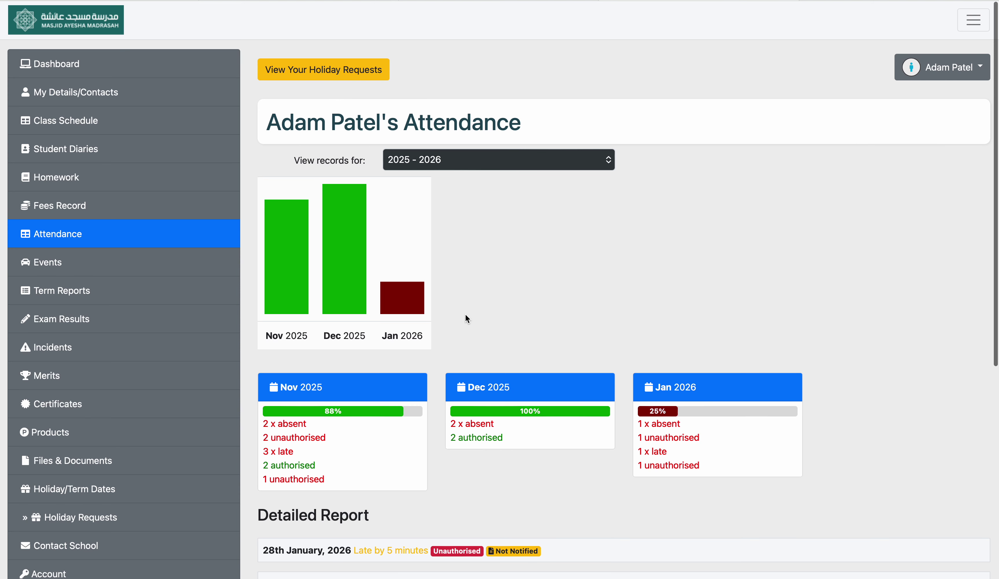
pyautogui.scroll(-3, 465, 314)
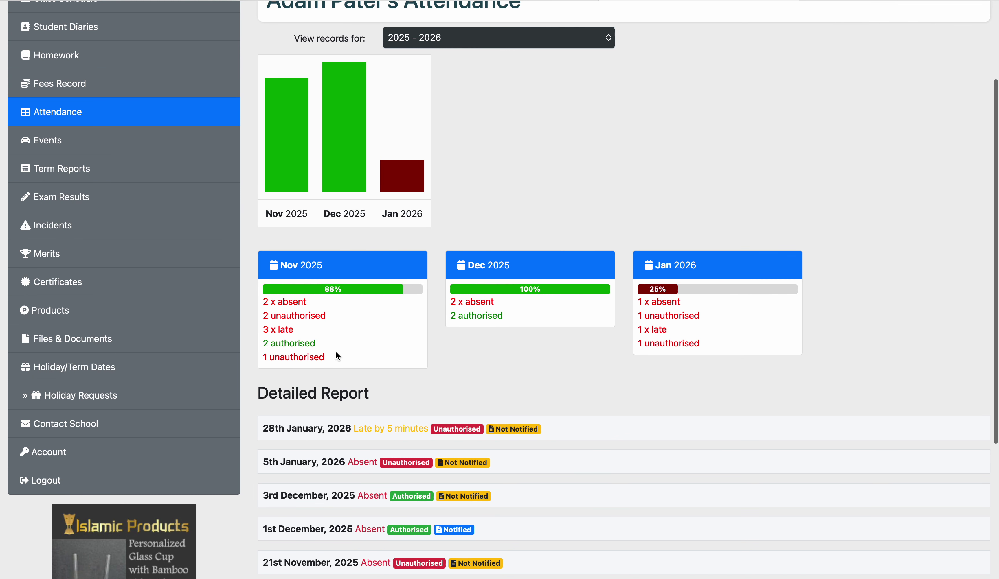
pyautogui.scroll(-3, 508, 391)
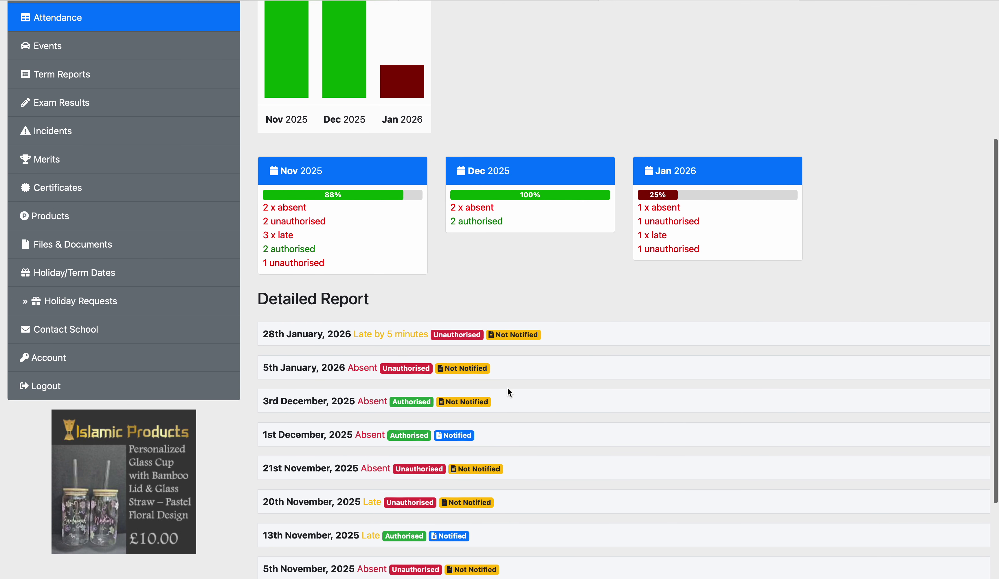
pyautogui.scroll(-3, 507, 390)
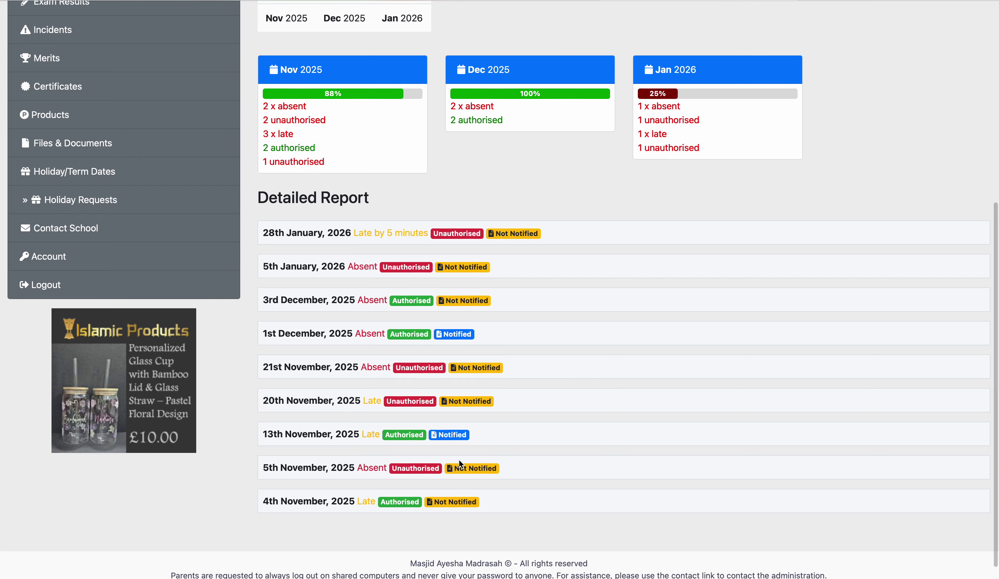
pyautogui.scroll(10, 459, 459)
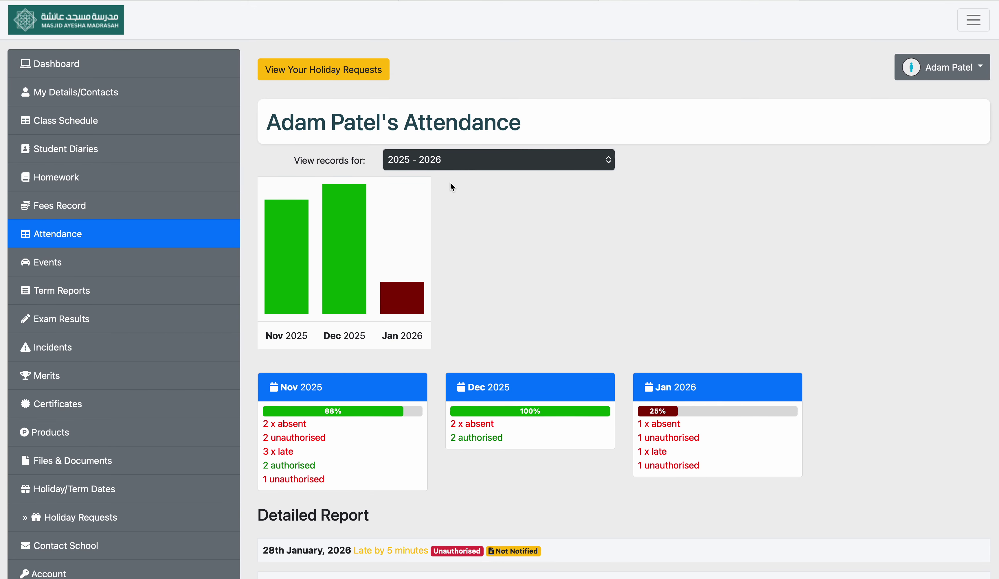
# - Start a new holiday request from the holiday requests page and include both children
pyautogui.click(323, 69)
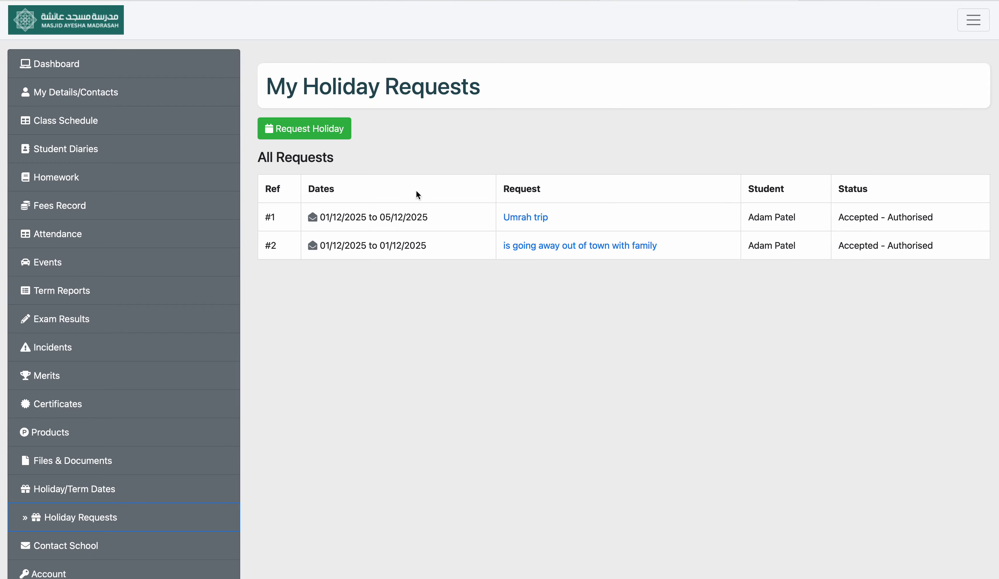
pyautogui.click(308, 128)
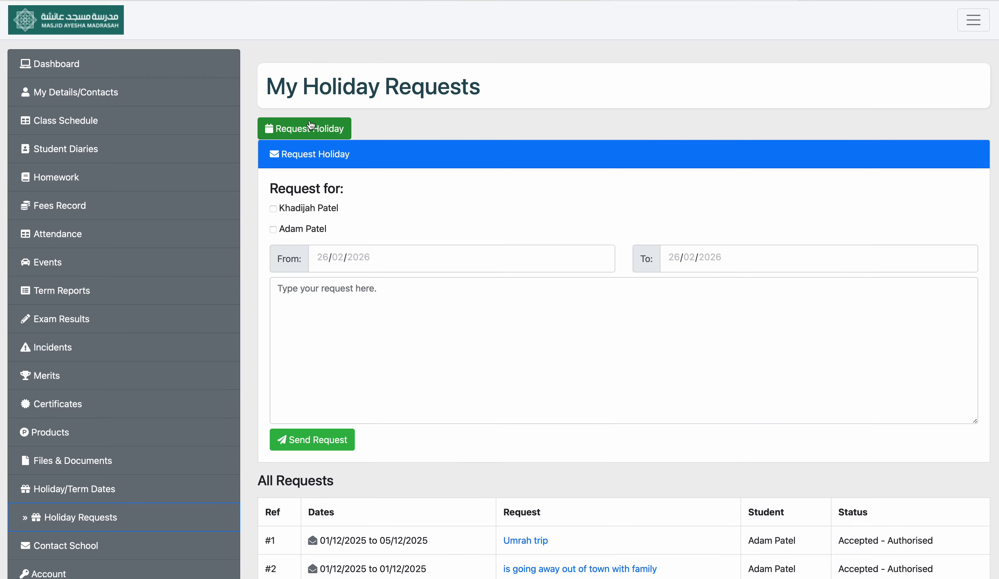
pyautogui.click(274, 208)
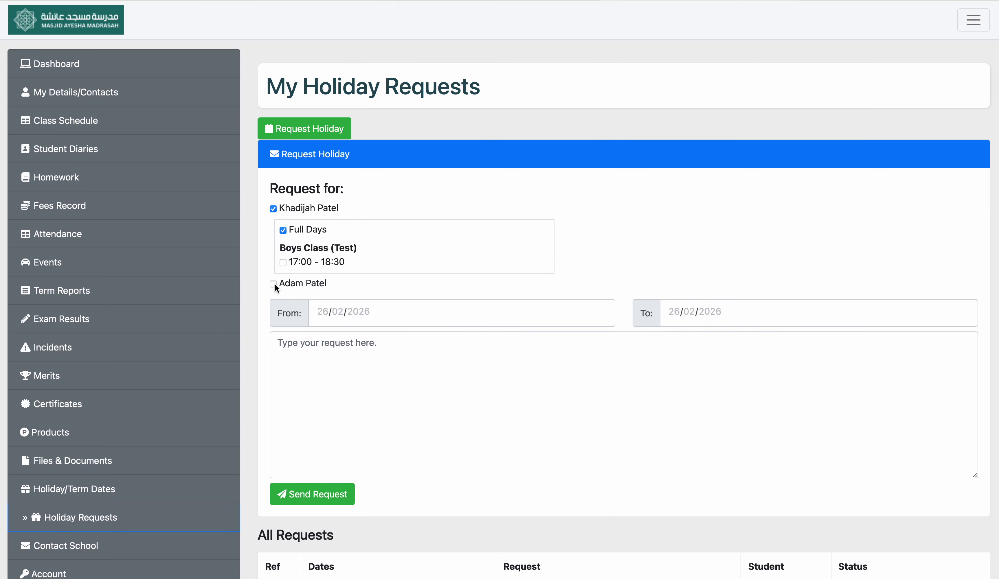
pyautogui.click(274, 285)
pyautogui.scroll(-3, 274, 283)
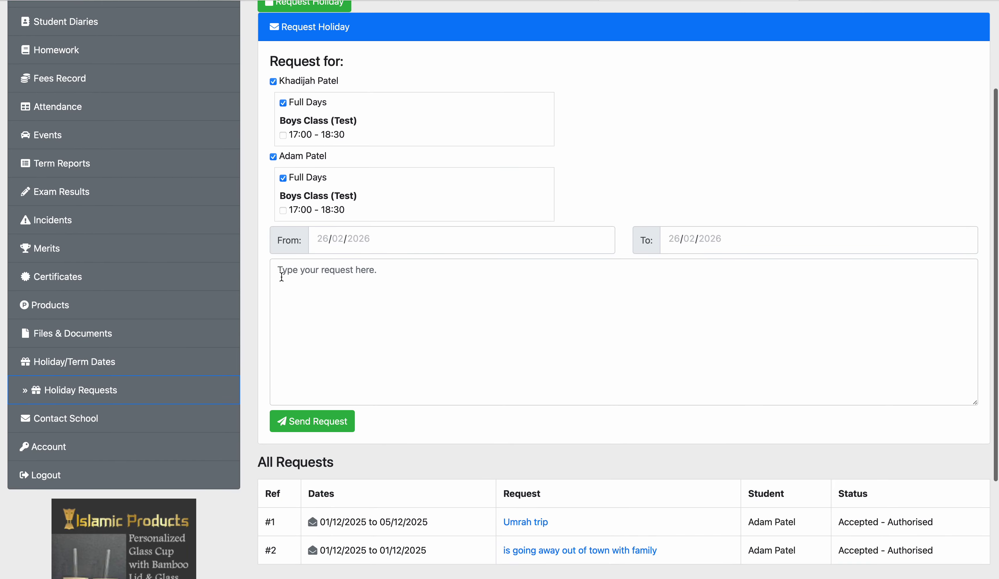
# - Set the holiday request's dates from 26/02/2026 to 05/03/2026
pyautogui.click(449, 240)
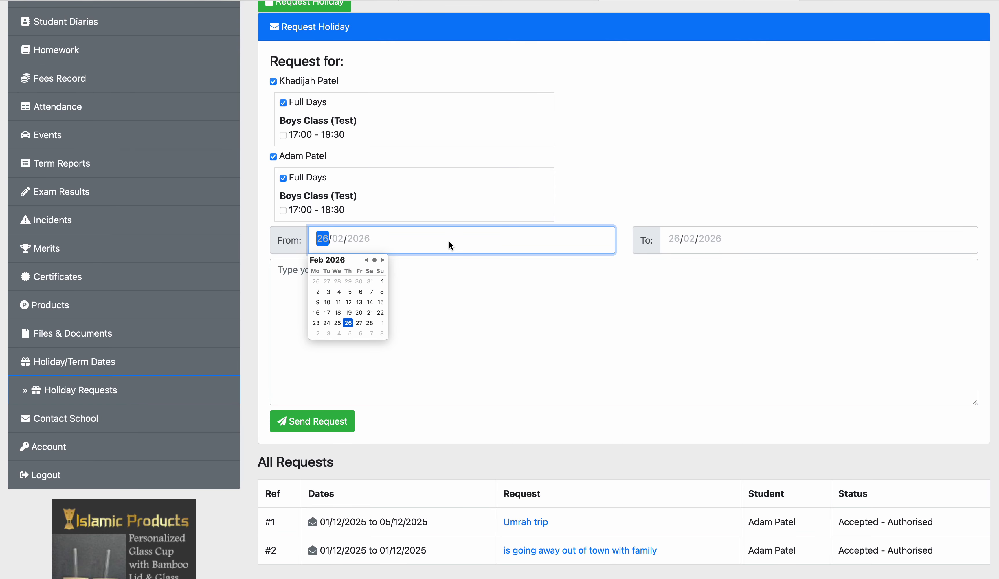
pyautogui.click(349, 303)
pyautogui.click(349, 323)
pyautogui.click(688, 238)
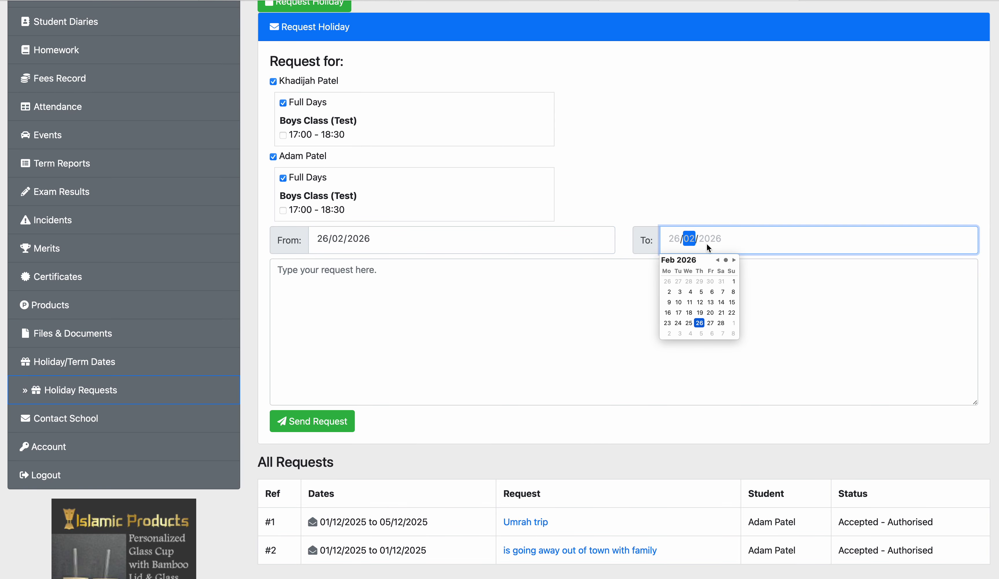
pyautogui.click(734, 260)
pyautogui.click(701, 290)
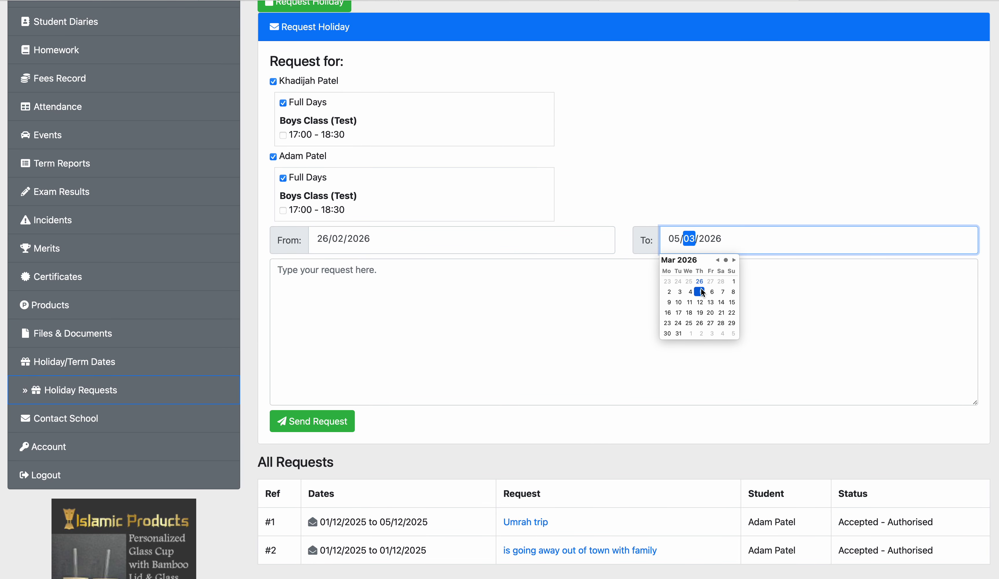
# - Enter "Family vacation" as the holiday request text and send the request
pyautogui.click(447, 330)
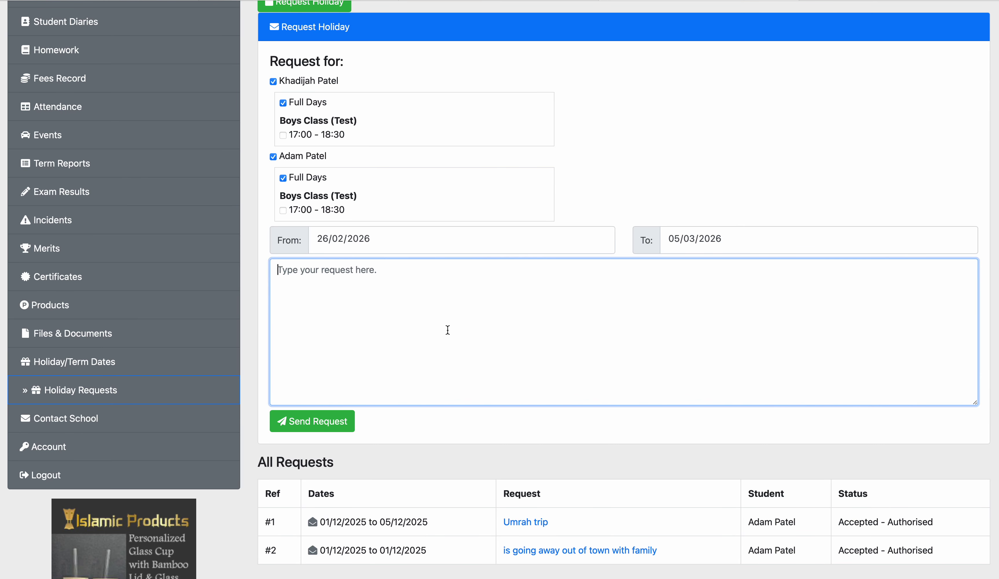
pyautogui.write('Family vacation')
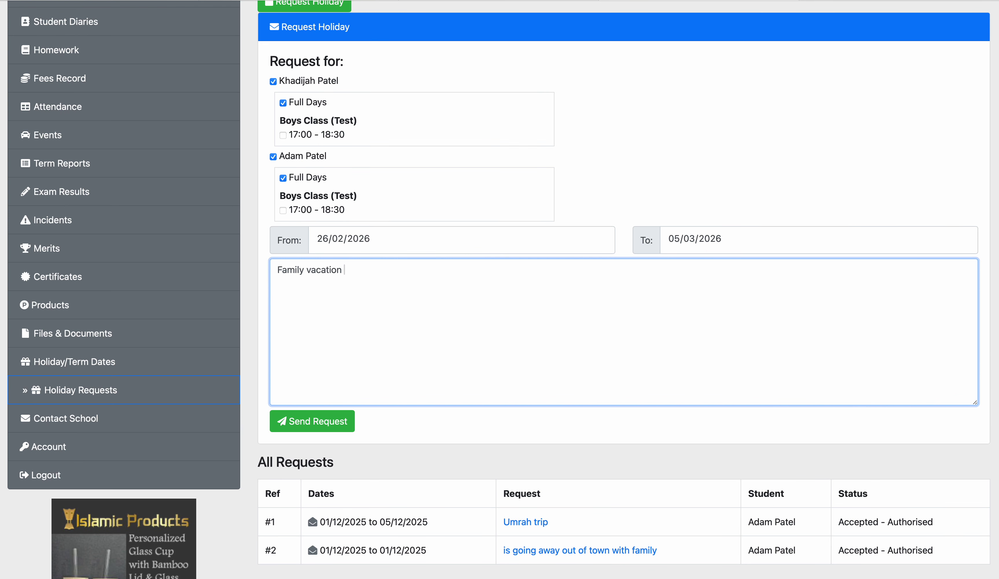
pyautogui.click(280, 428)
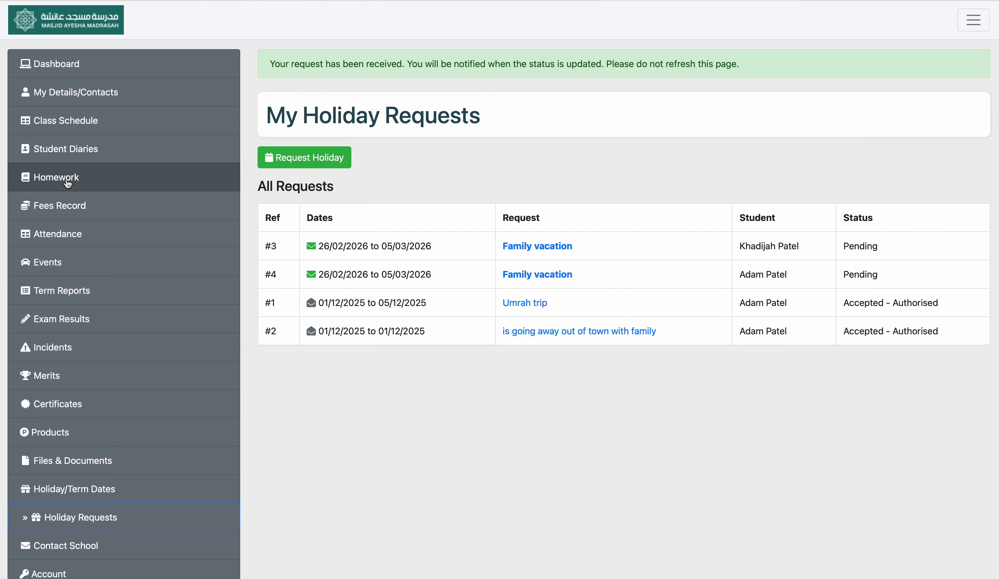
# - Open the Test Trip Baildon Moors event and review its description, terms, quotation and opt-in details
pyautogui.click(82, 261)
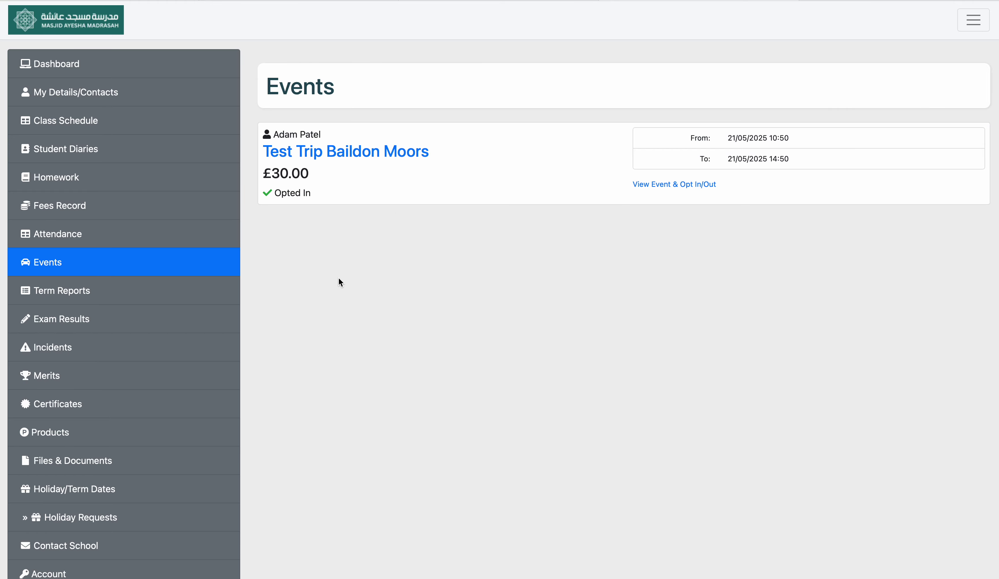
pyautogui.click(670, 189)
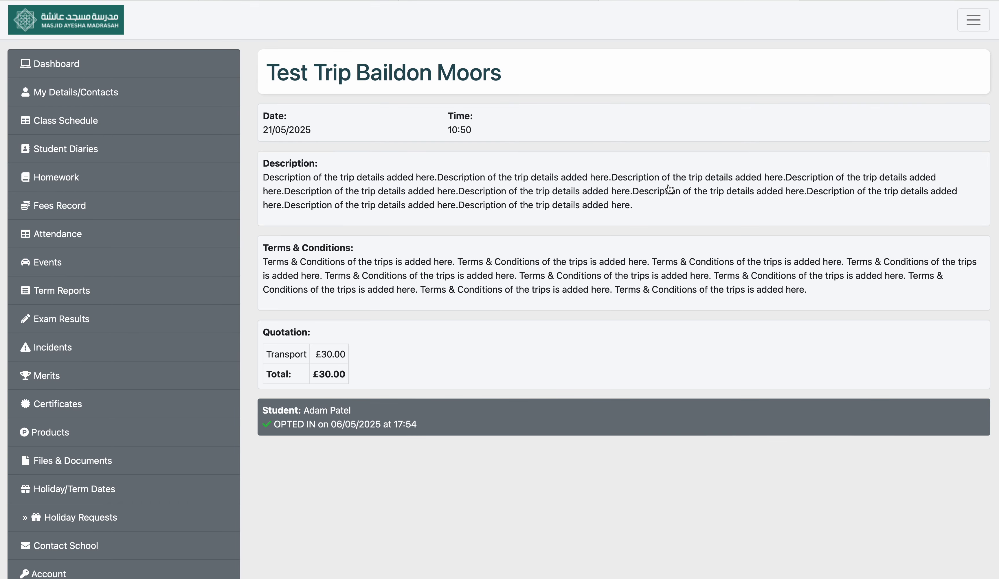
pyautogui.scroll(-2, 369, 436)
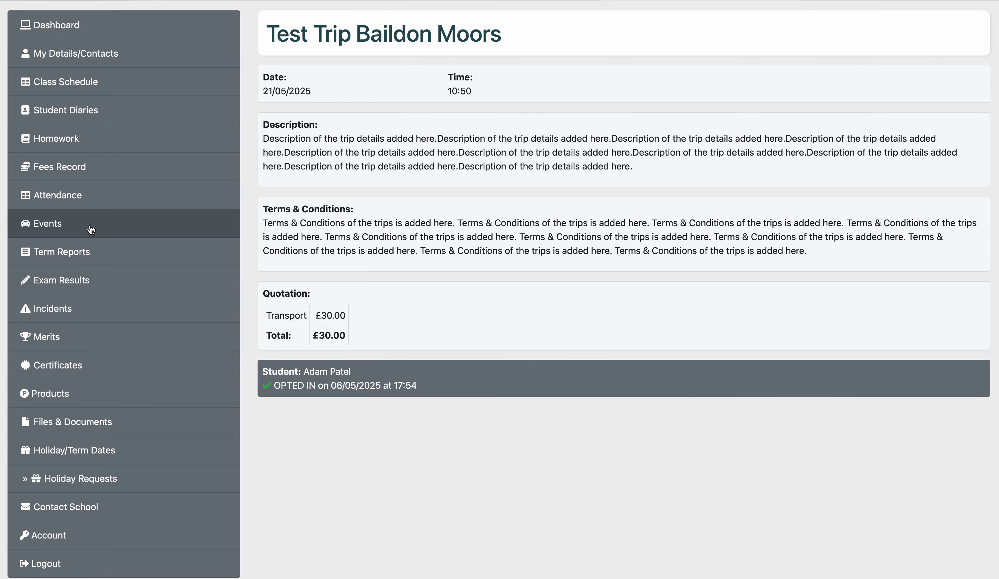
# - Check the child's end of term reports, and review the exam and progressive test results
pyautogui.click(167, 252)
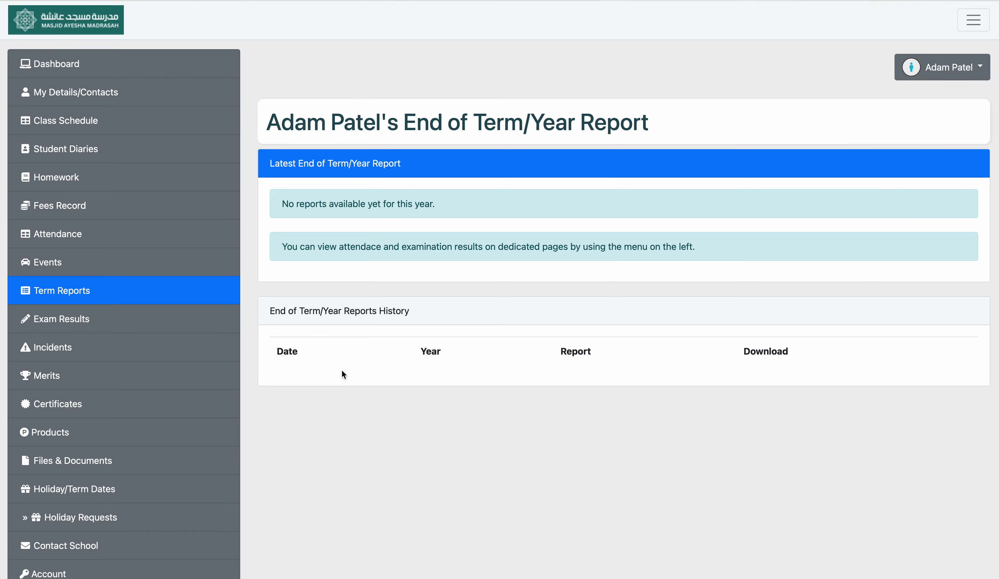
pyautogui.click(82, 327)
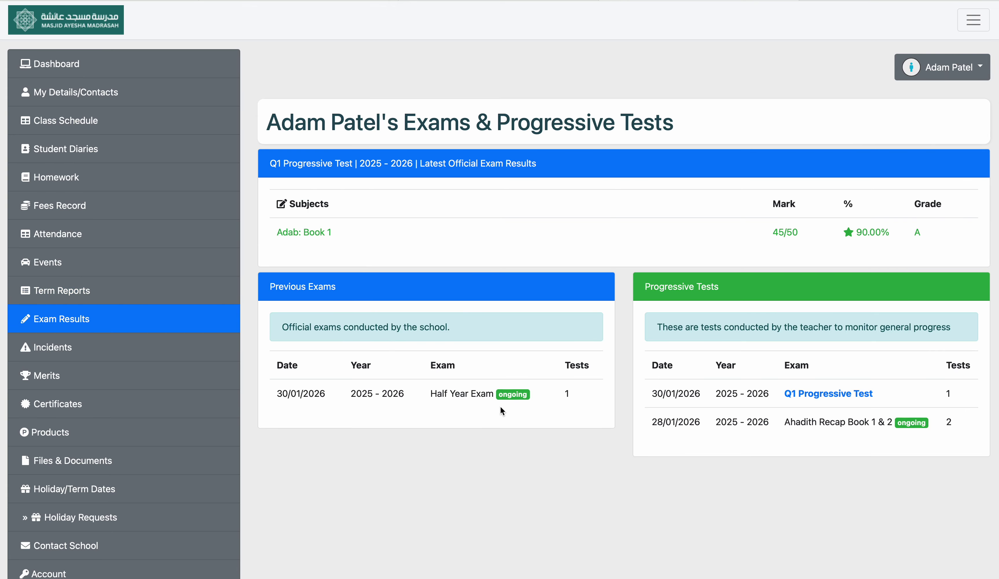
pyautogui.scroll(-3, 500, 407)
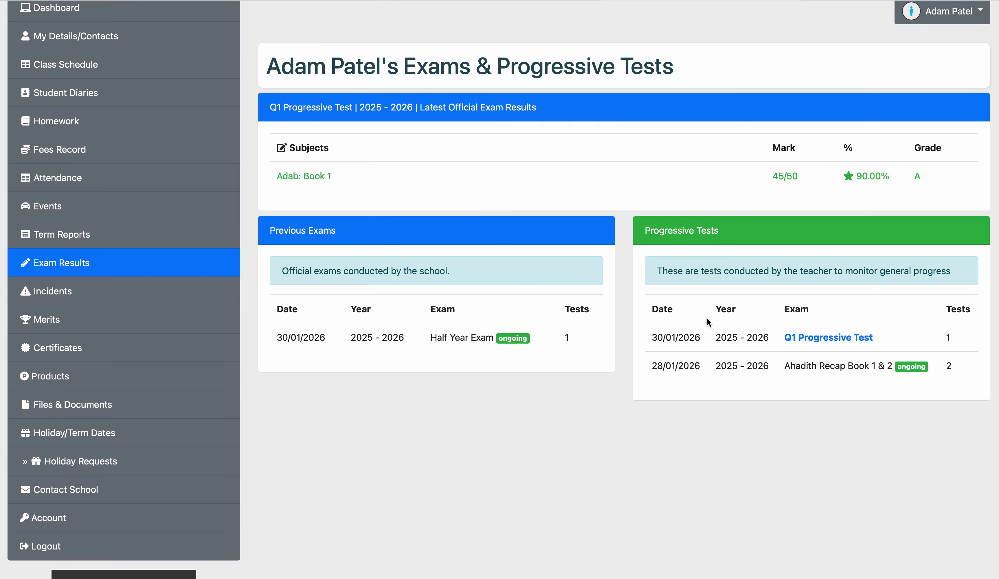
pyautogui.scroll(2, 770, 334)
pyautogui.scroll(-4, 769, 336)
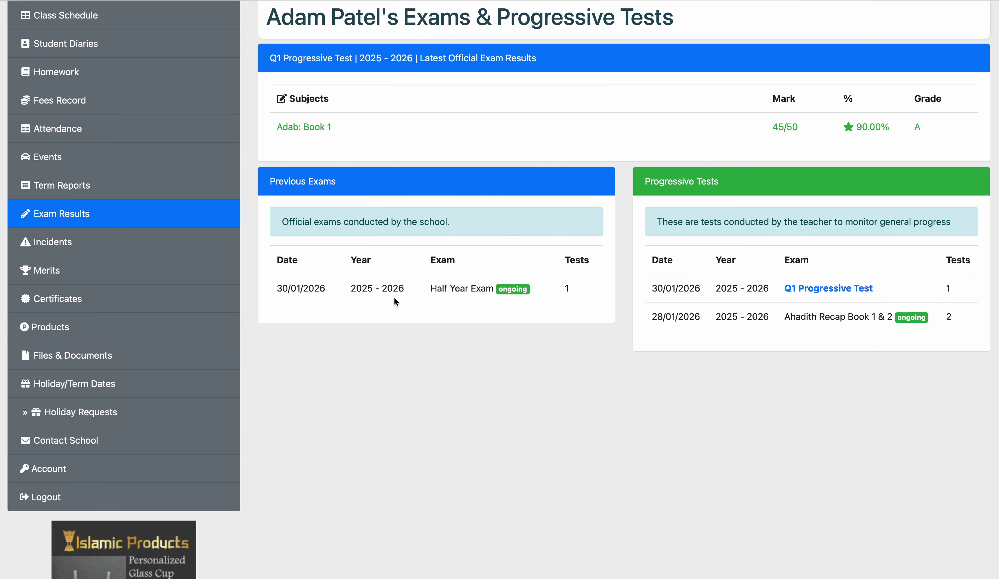
# - View the recorded incidents and the merits awarded to all students
pyautogui.click(45, 254)
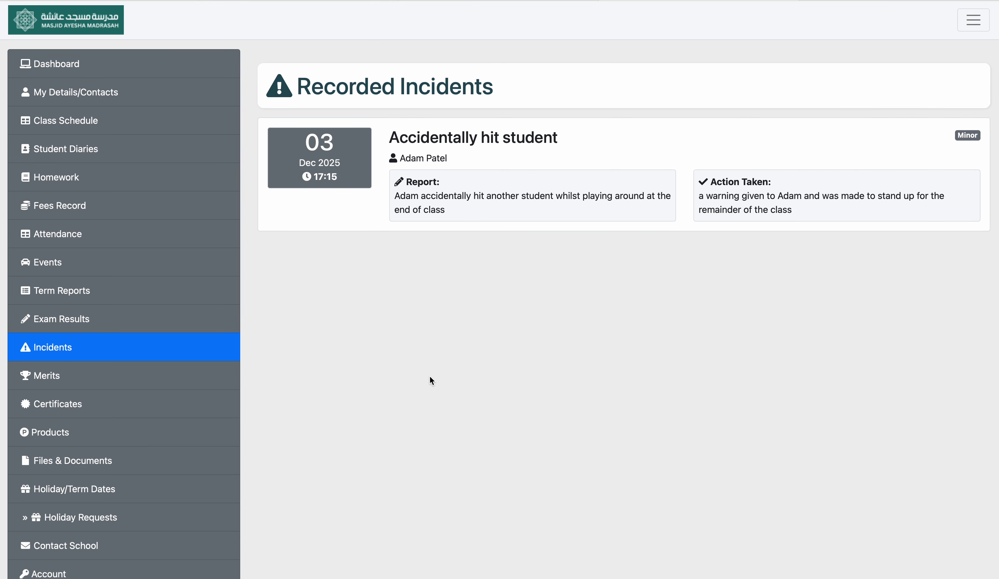
pyautogui.click(61, 383)
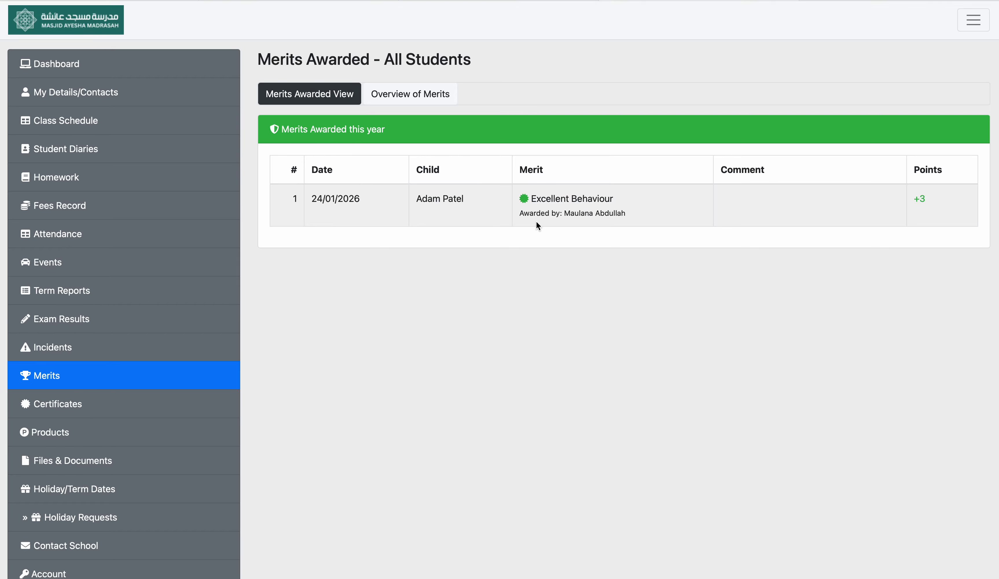
# - View the overview of merits per child, and return to the list of merits awarded this year
pyautogui.click(416, 91)
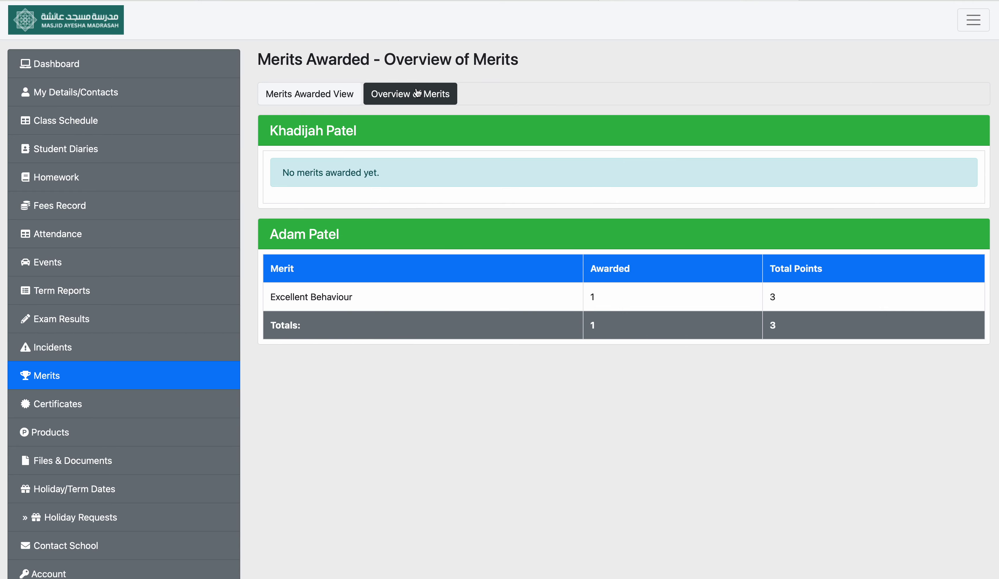
pyautogui.click(314, 101)
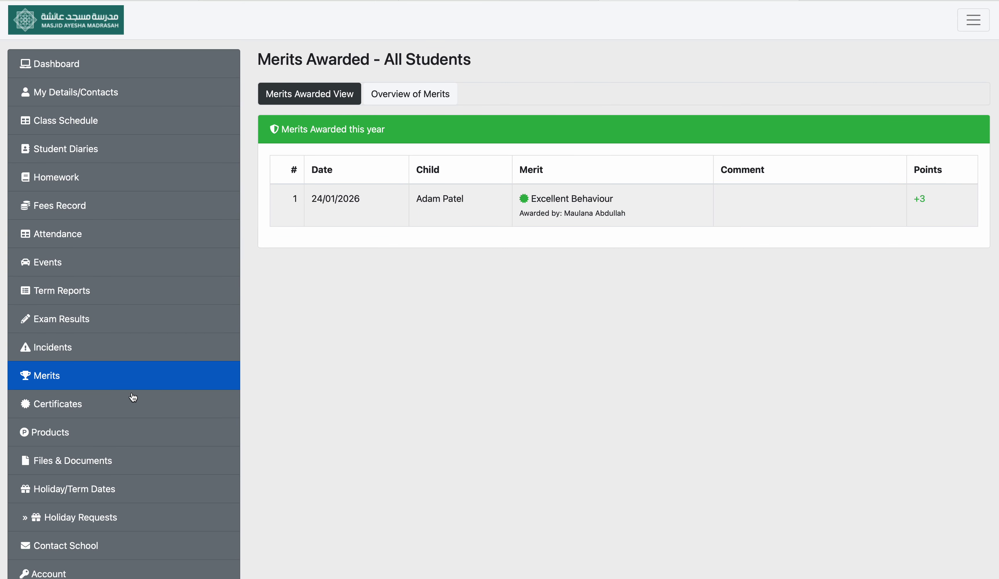
# - Open the Best Behaviour certificate from the certificate achievements and look over its full contents
pyautogui.click(101, 407)
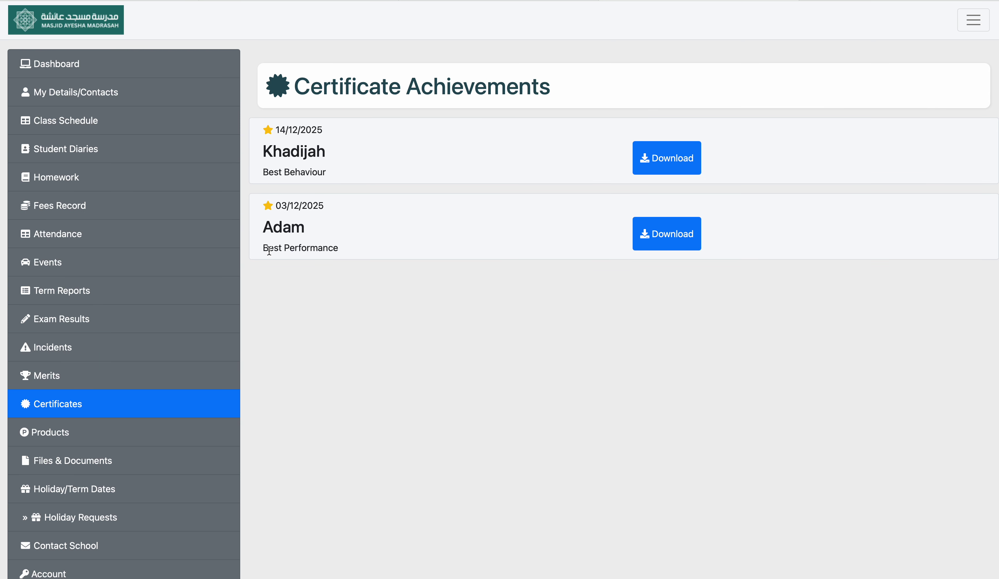
pyautogui.click(682, 150)
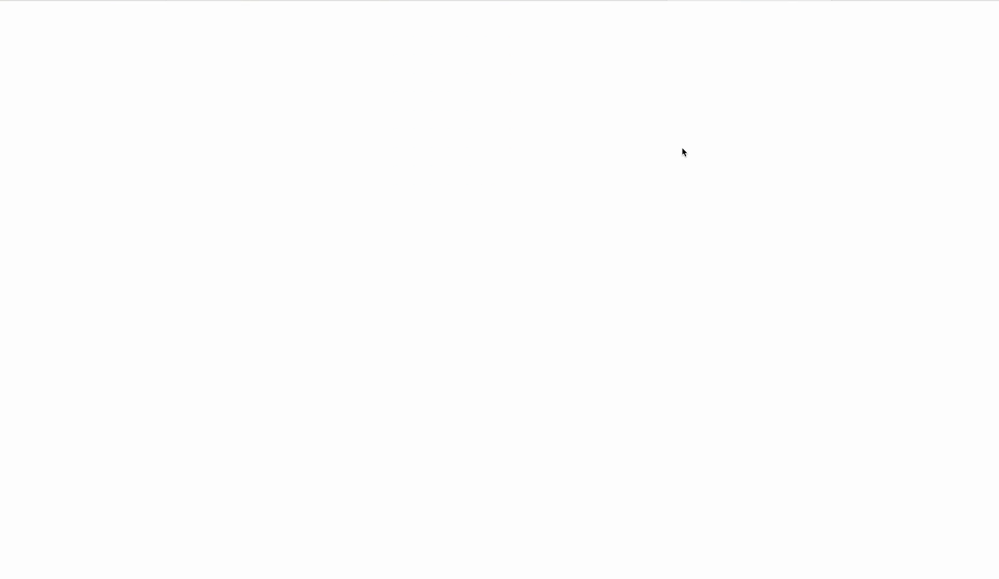
pyautogui.scroll(-3, 682, 151)
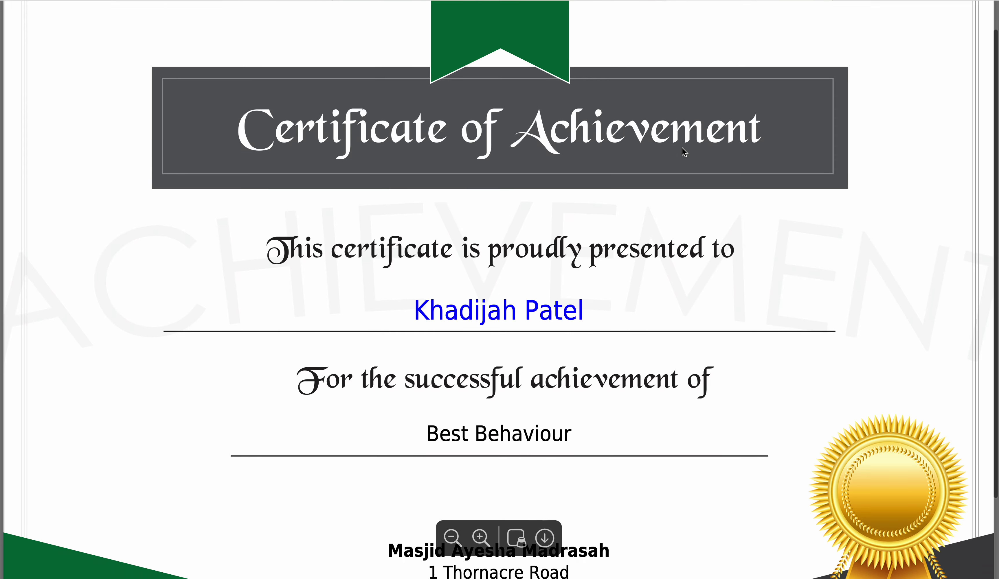
pyautogui.scroll(3, 682, 147)
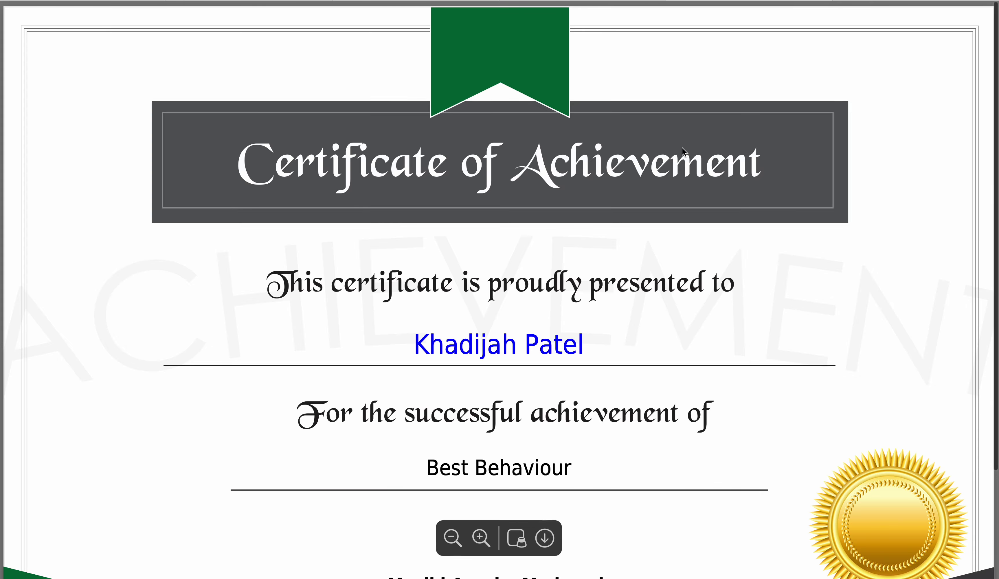
pyautogui.scroll(-3, 681, 147)
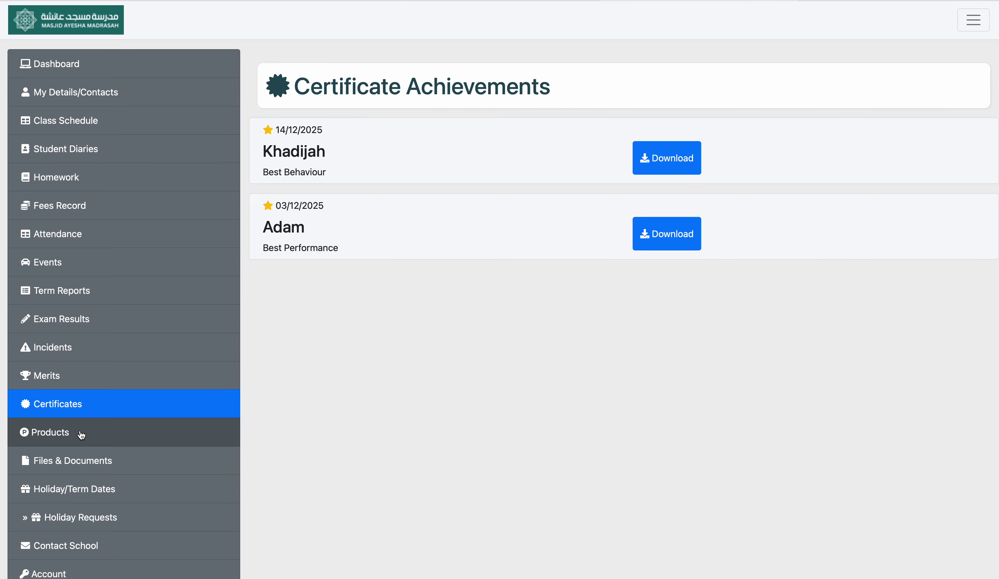
# - Add one Nasiha Workbook Level 1 to the cart, purchasing it for the first listed student
pyautogui.scroll(-3, 81, 435)
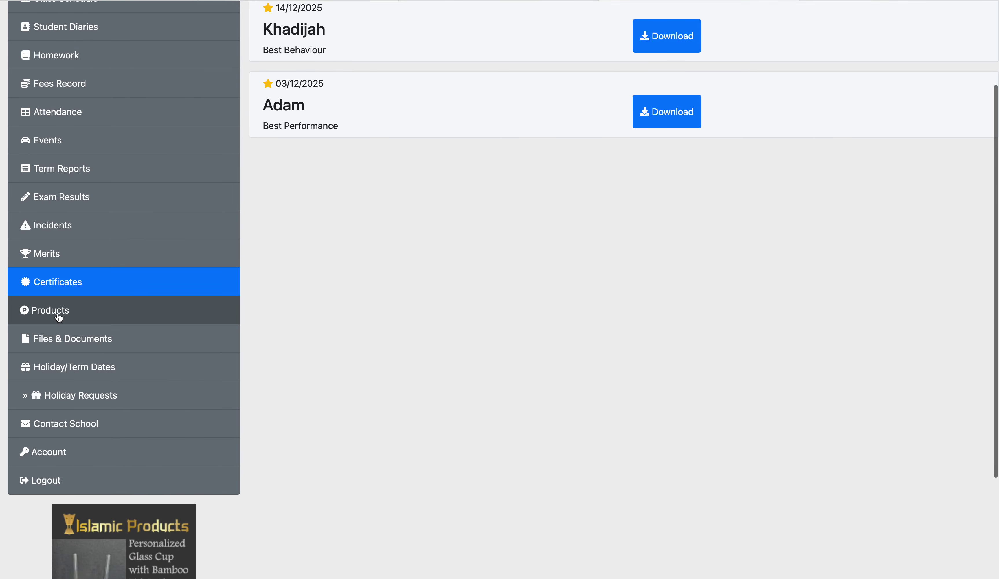
pyautogui.click(58, 317)
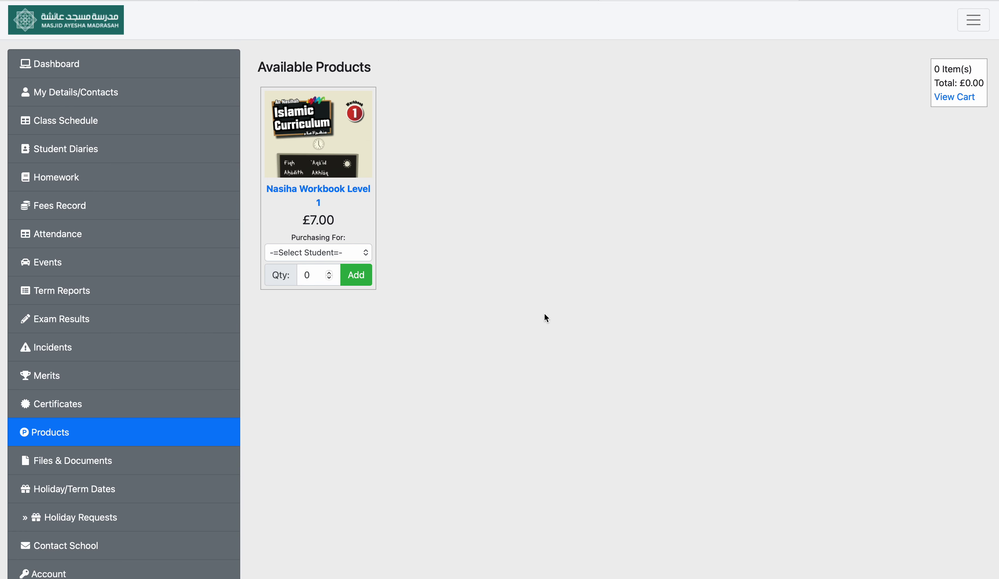
pyautogui.click(363, 256)
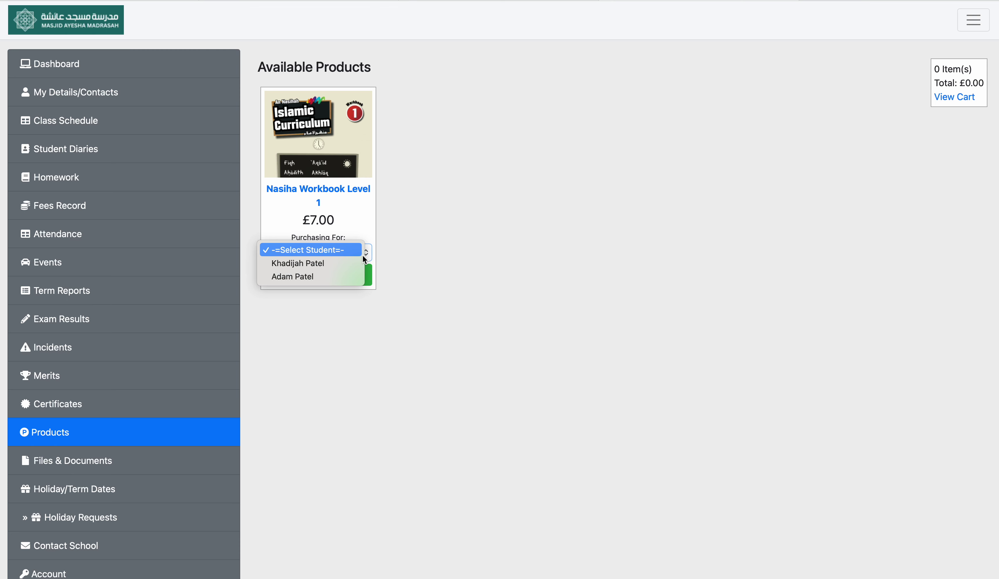
pyautogui.click(386, 208)
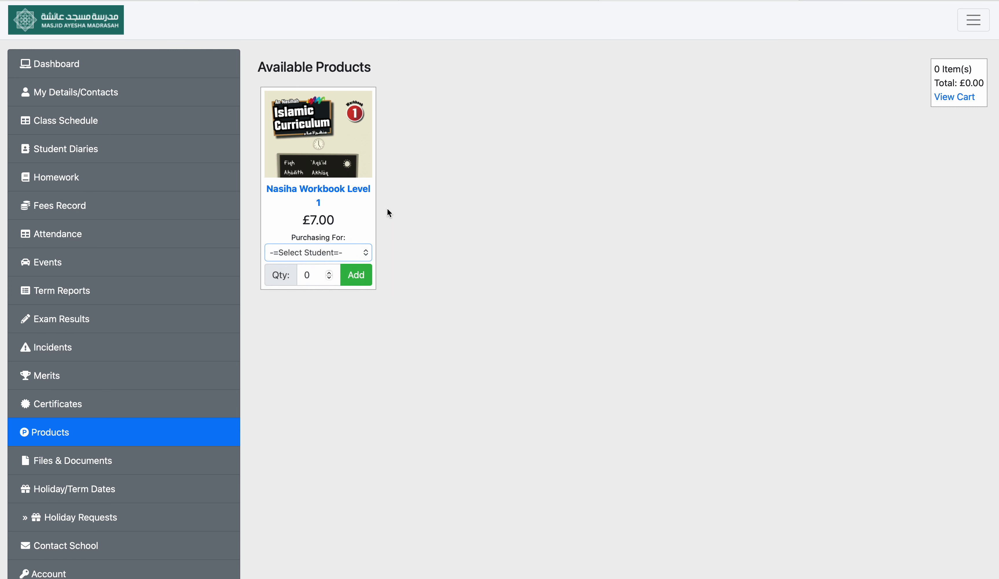
pyautogui.click(321, 254)
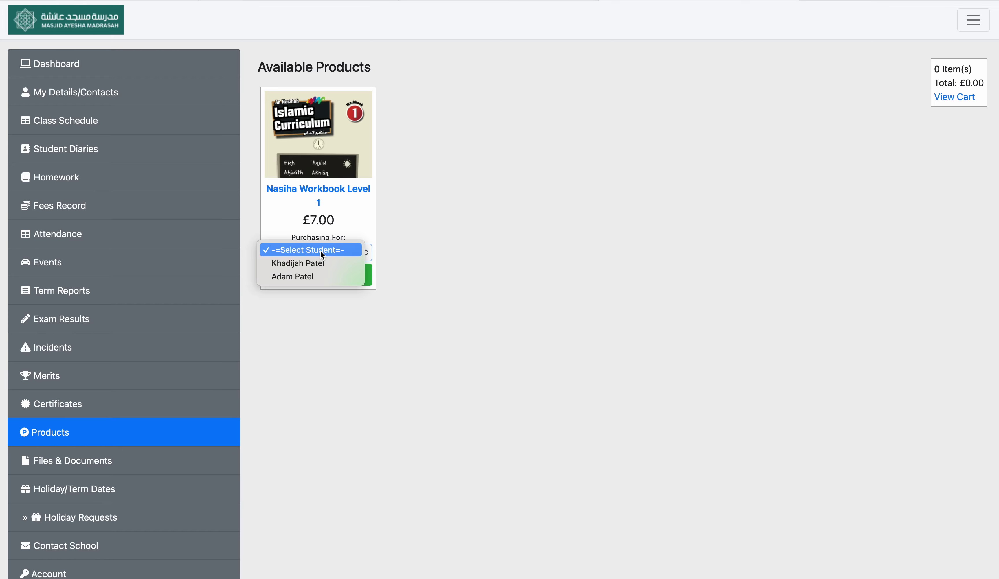
pyautogui.click(315, 264)
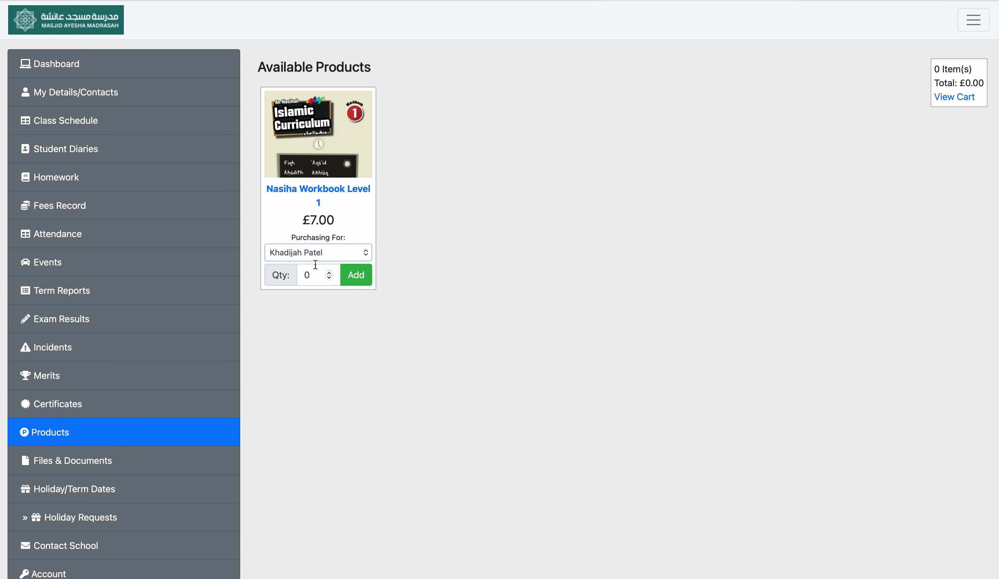
pyautogui.click(328, 272)
pyautogui.click(353, 280)
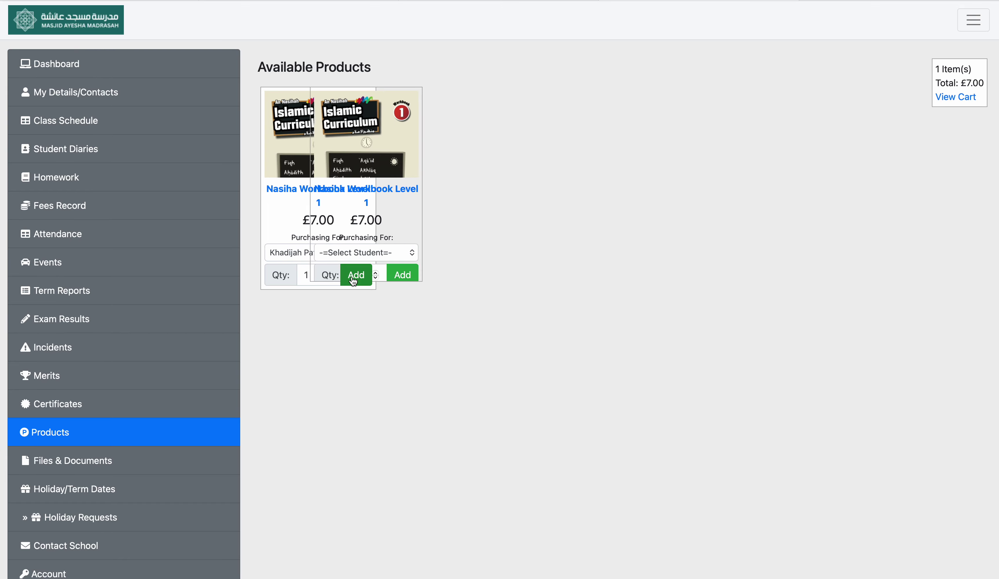
# - Check out the cart containing the workbook and go to the online payment page for the order
pyautogui.click(967, 98)
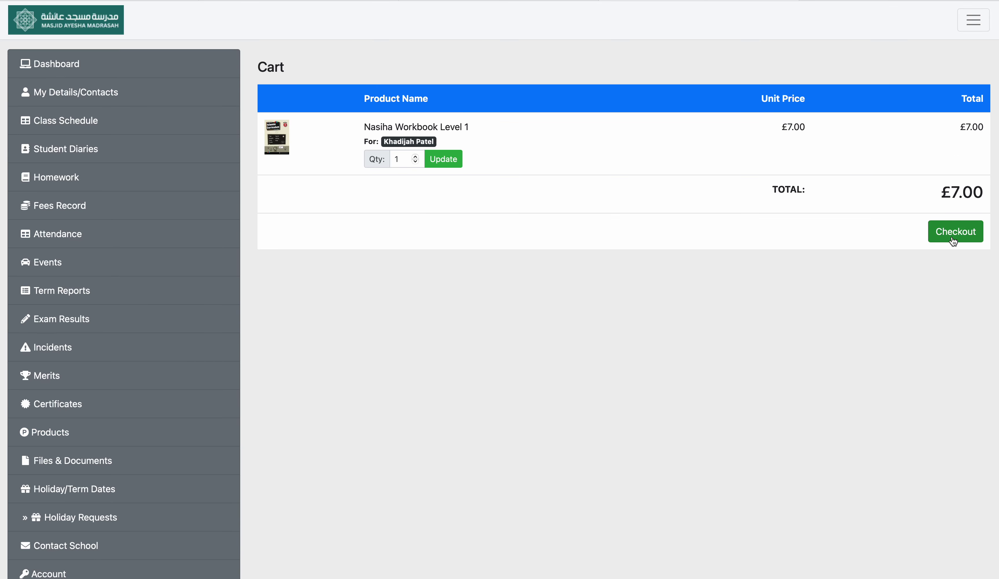
pyautogui.click(953, 240)
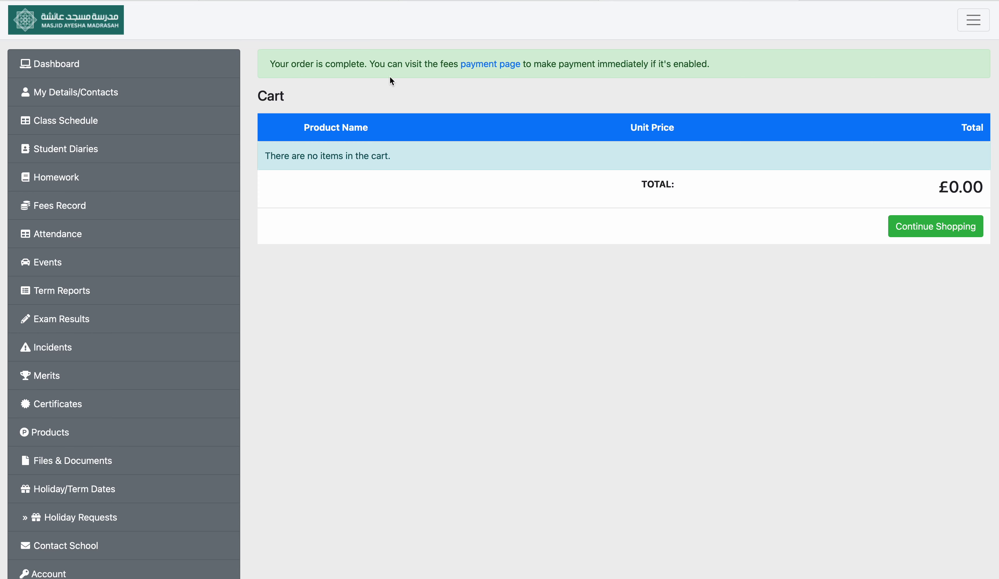
pyautogui.click(493, 70)
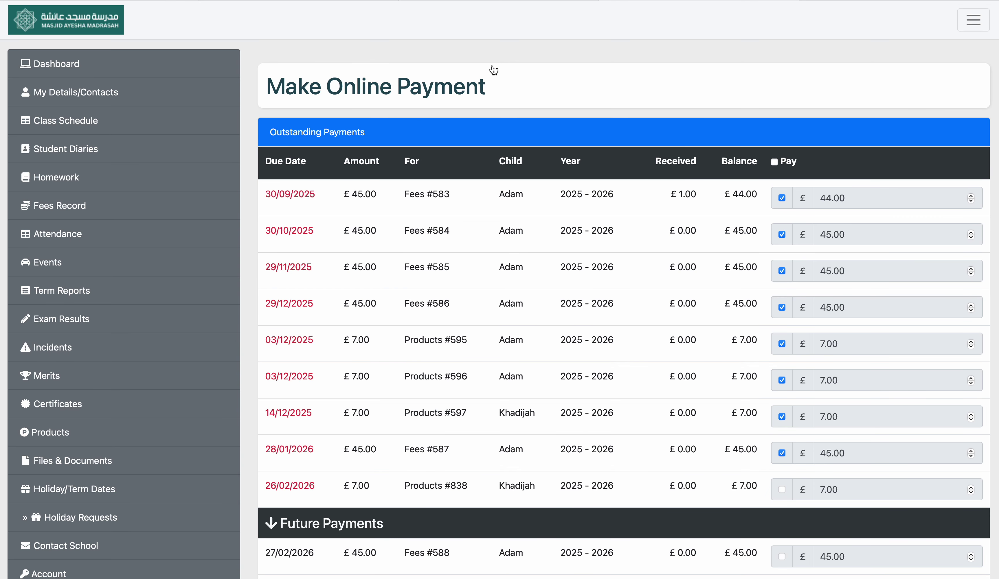
# - Select only the £7.00 product charge due 26/02/2026, open its card checkout, and return without paying
pyautogui.scroll(-3, 726, 481)
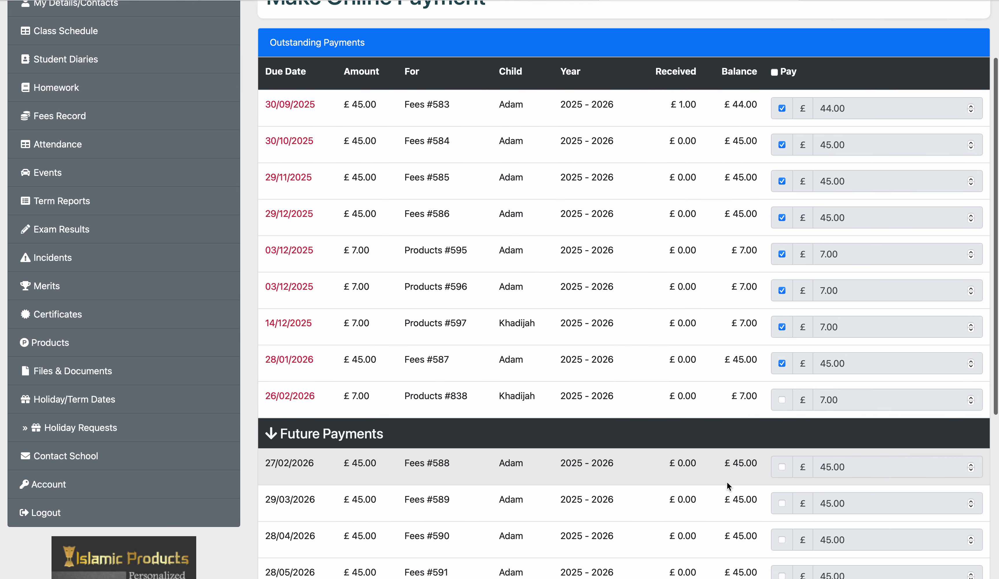
pyautogui.scroll(-1, 726, 482)
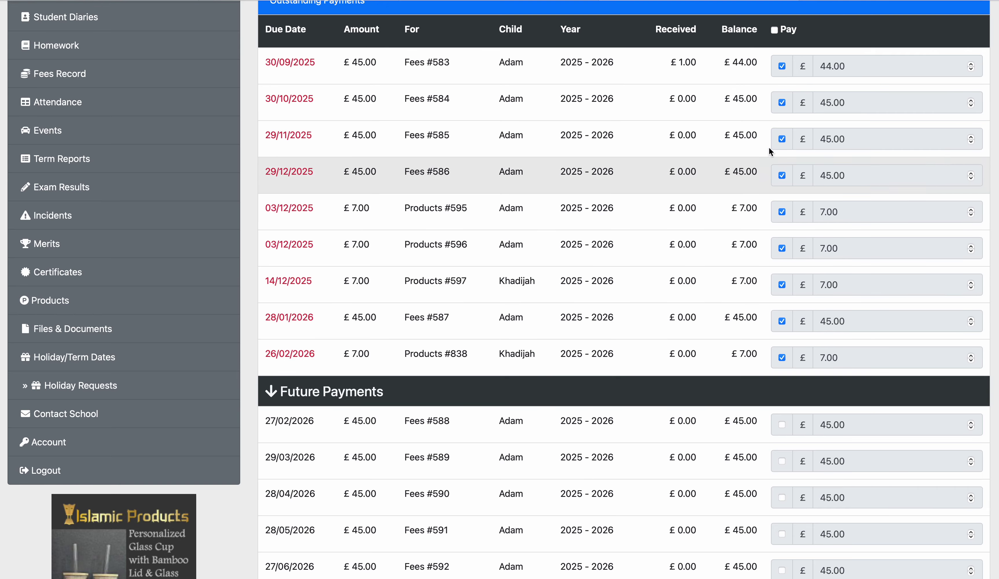
pyautogui.click(774, 30)
pyautogui.click(774, 30)
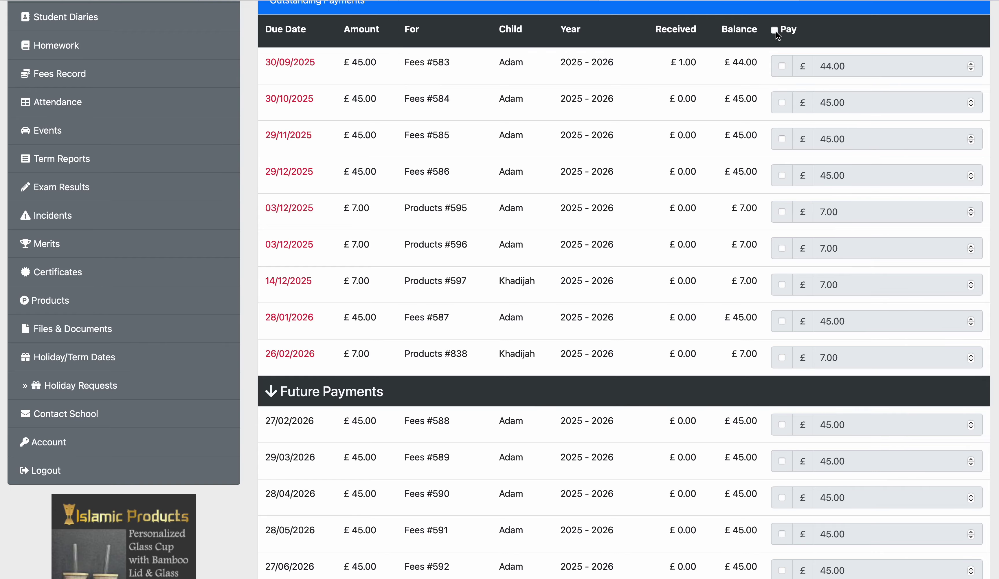
pyautogui.scroll(-5, 783, 359)
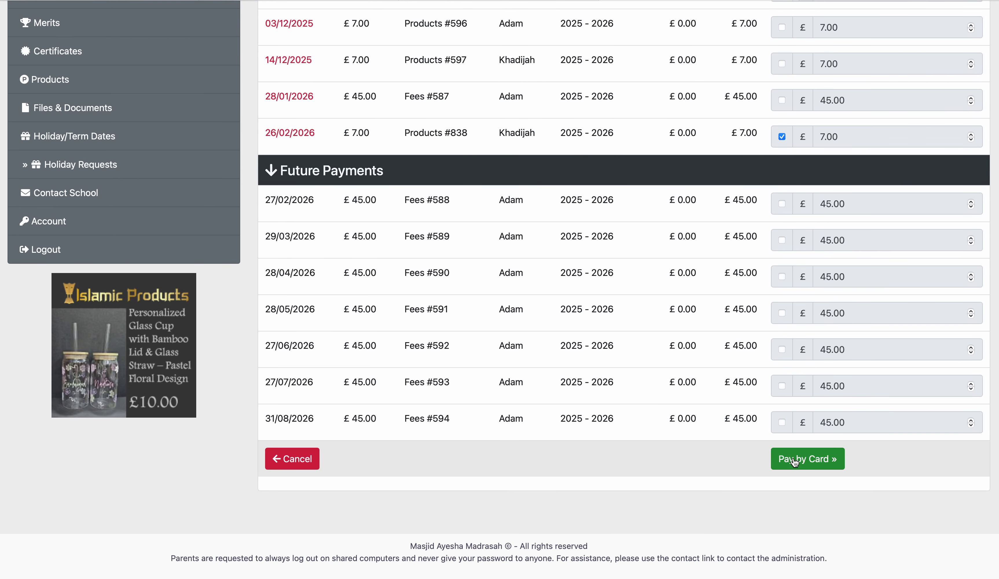
pyautogui.click(794, 459)
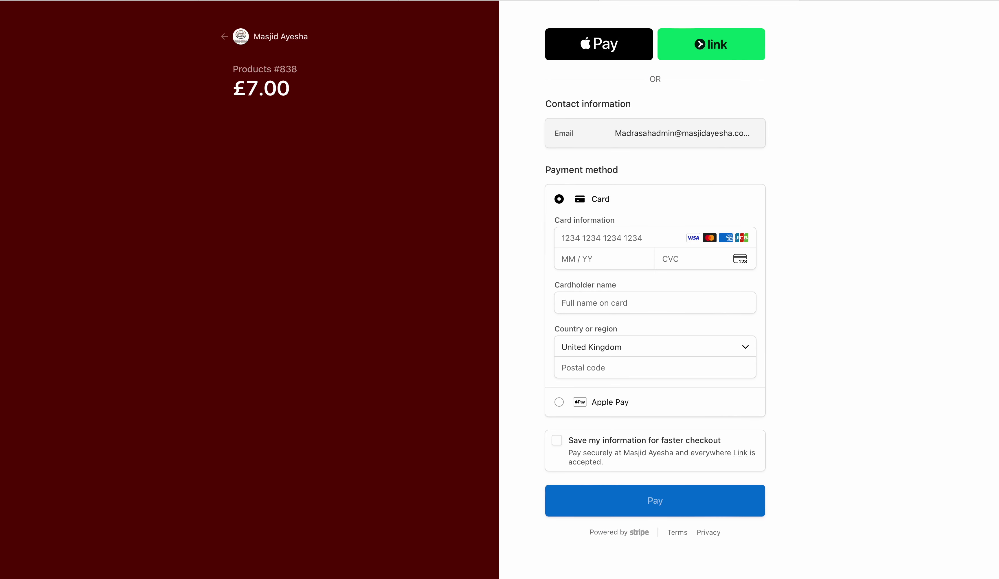
pyautogui.press('super+bracketleft')
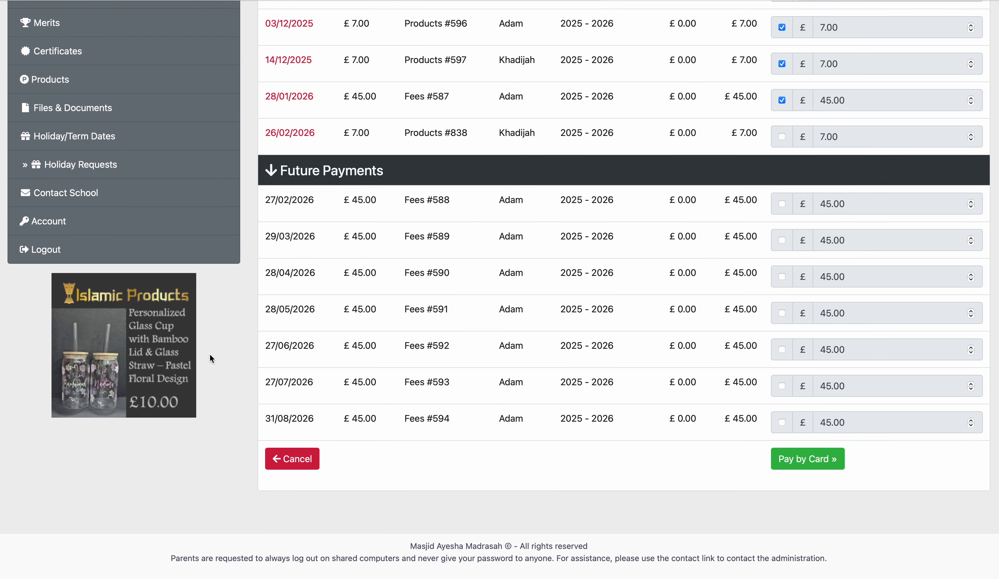
# - Review the madrasah's term dates and holidays, and open the list of submitted holiday requests
pyautogui.scroll(10, 209, 354)
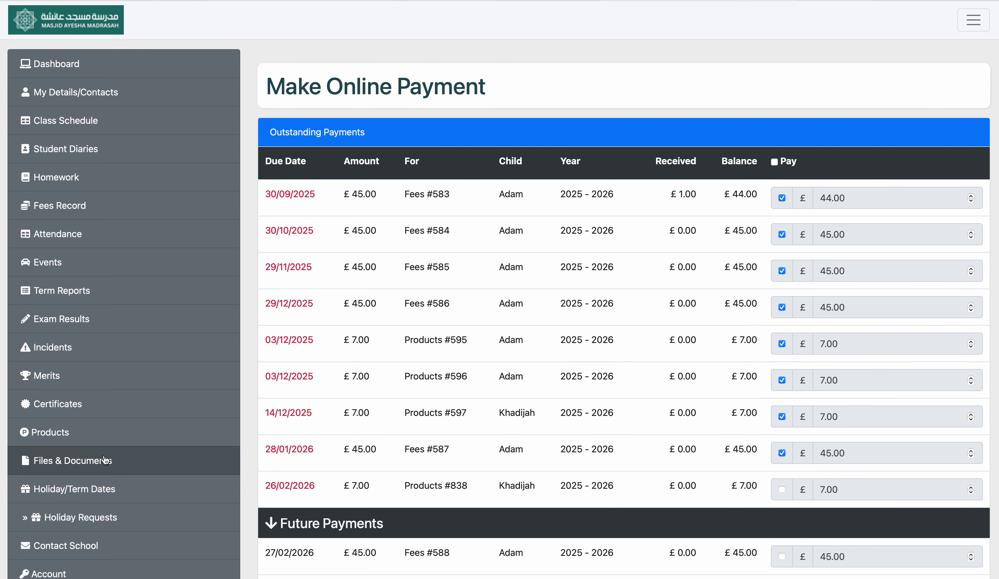
pyautogui.scroll(-2, 106, 461)
pyautogui.click(99, 433)
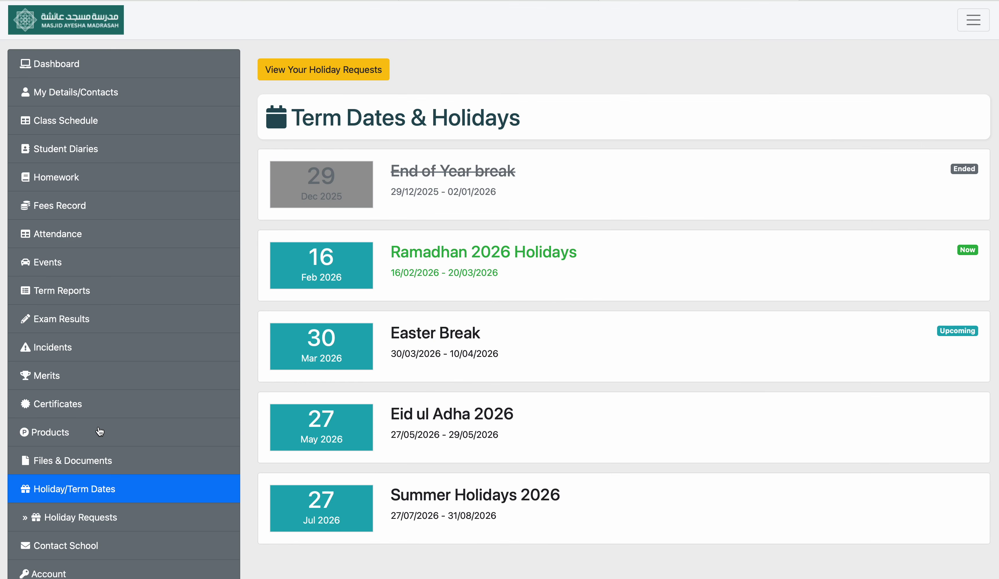
pyautogui.scroll(-5, 529, 341)
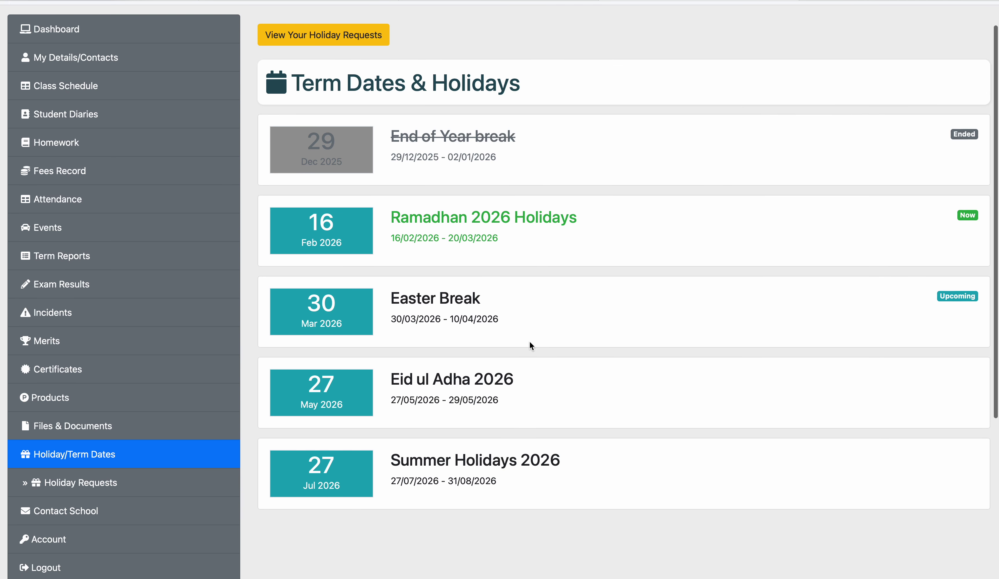
pyautogui.scroll(3, 529, 341)
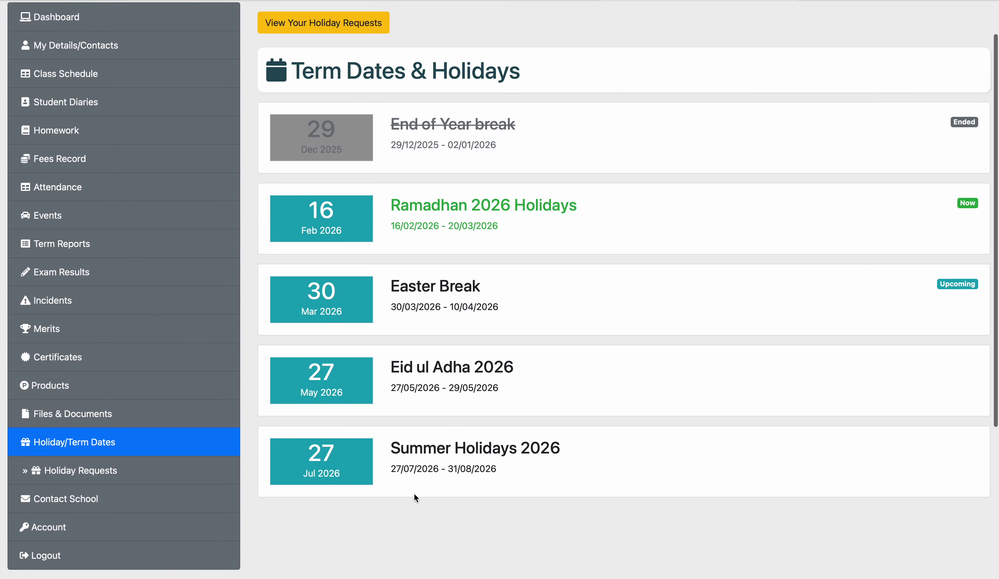
pyautogui.scroll(-5, 414, 496)
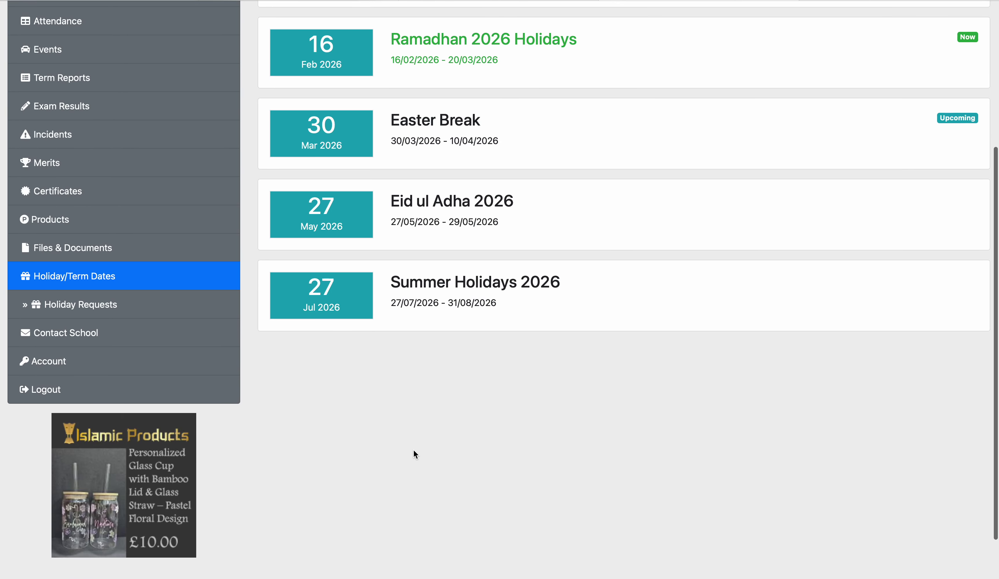
pyautogui.scroll(3, 435, 296)
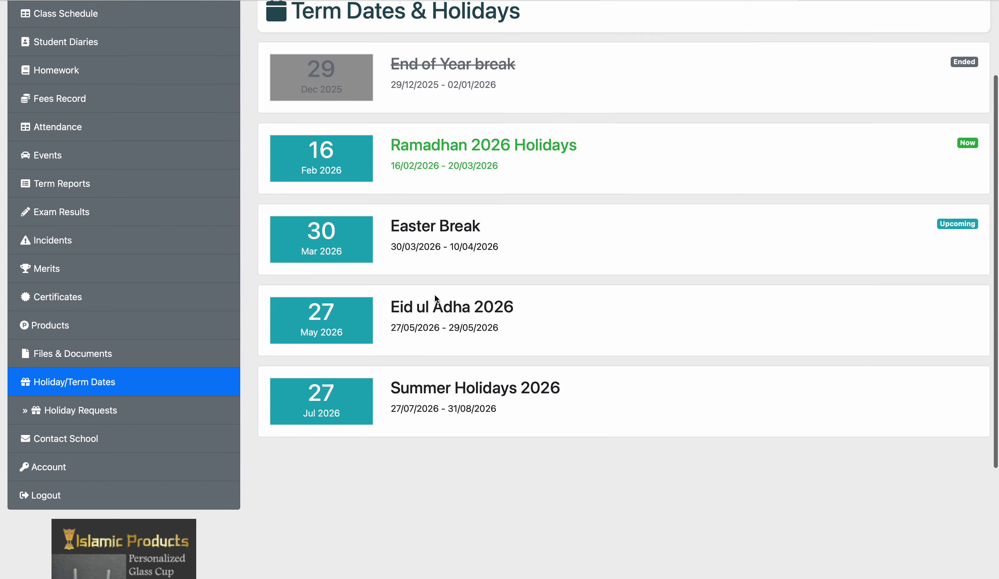
pyautogui.scroll(1, 435, 296)
pyautogui.scroll(-2, 434, 296)
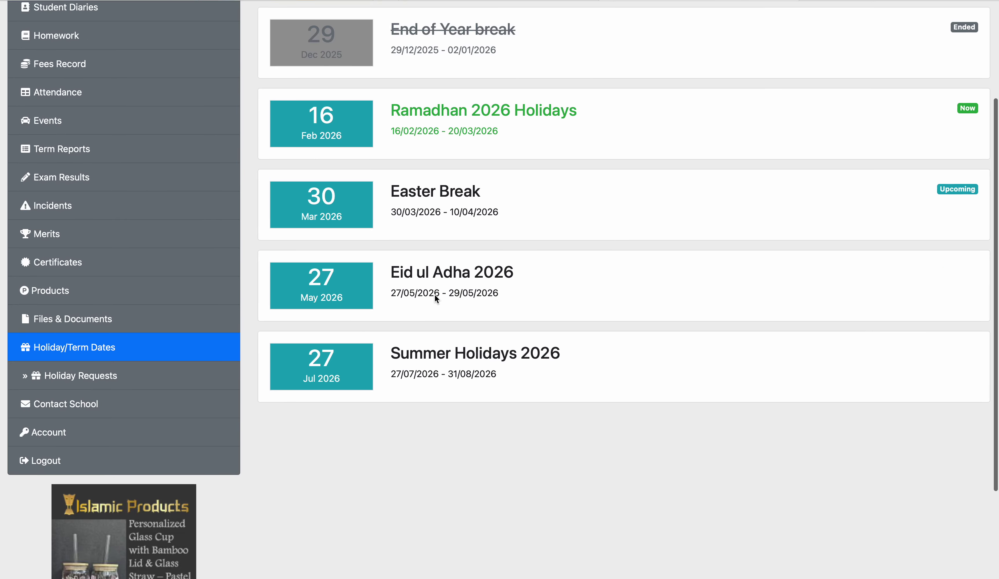
pyautogui.scroll(-2, 434, 297)
pyautogui.click(56, 335)
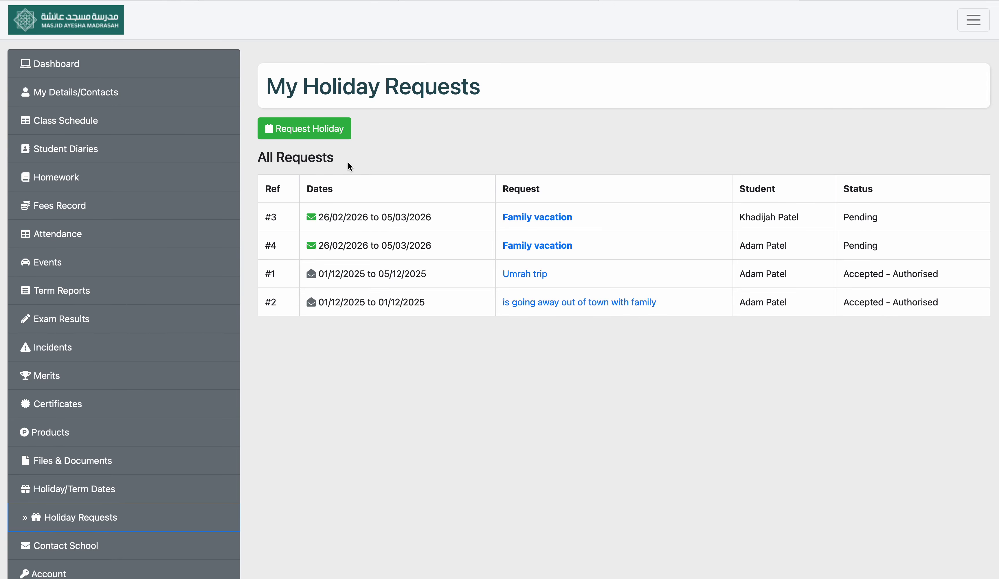
# - Go to the school contact page and view the teacher message form along with the message inbox
pyautogui.scroll(-4, 66, 423)
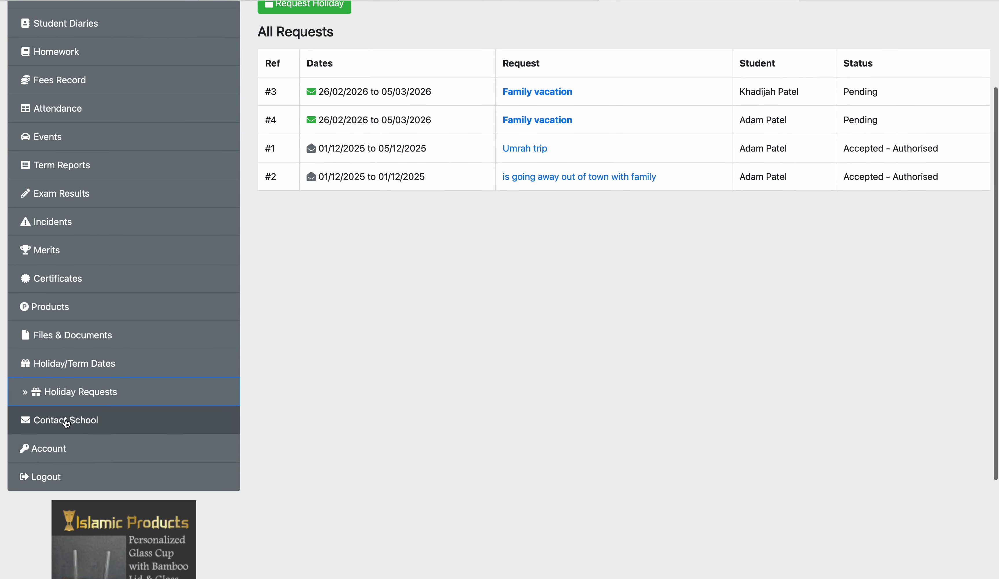
pyautogui.click(66, 422)
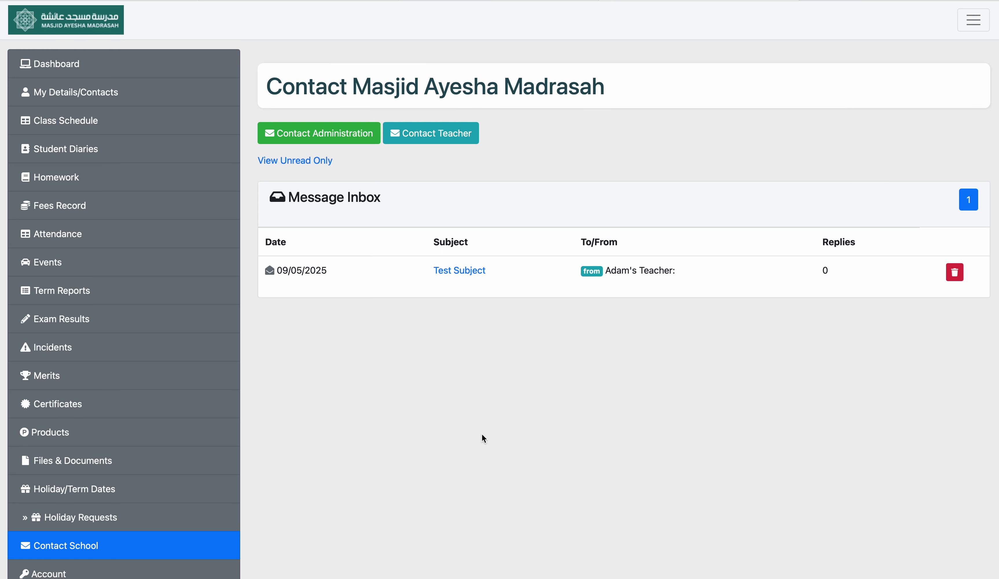
pyautogui.click(426, 136)
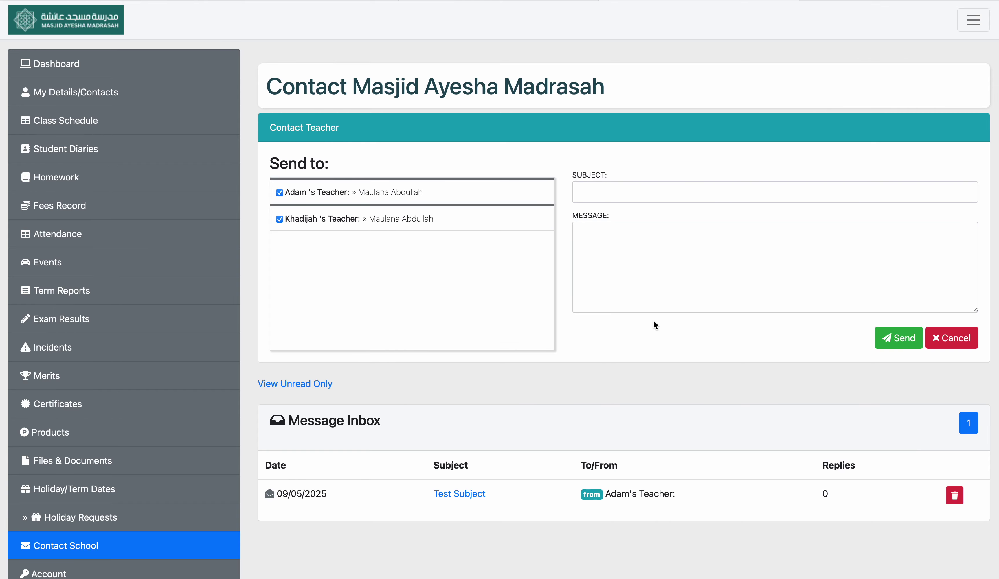
pyautogui.scroll(-3, 643, 339)
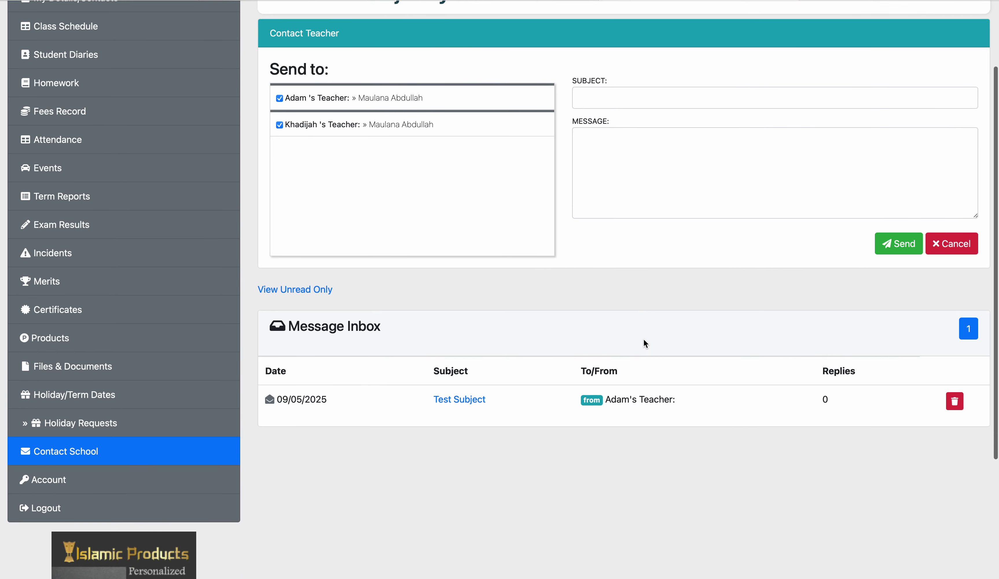
# - Reopen the school contact page, open the message form to the management, and view the recipient topic options, leaving General Communication selected
pyautogui.scroll(3, 393, 165)
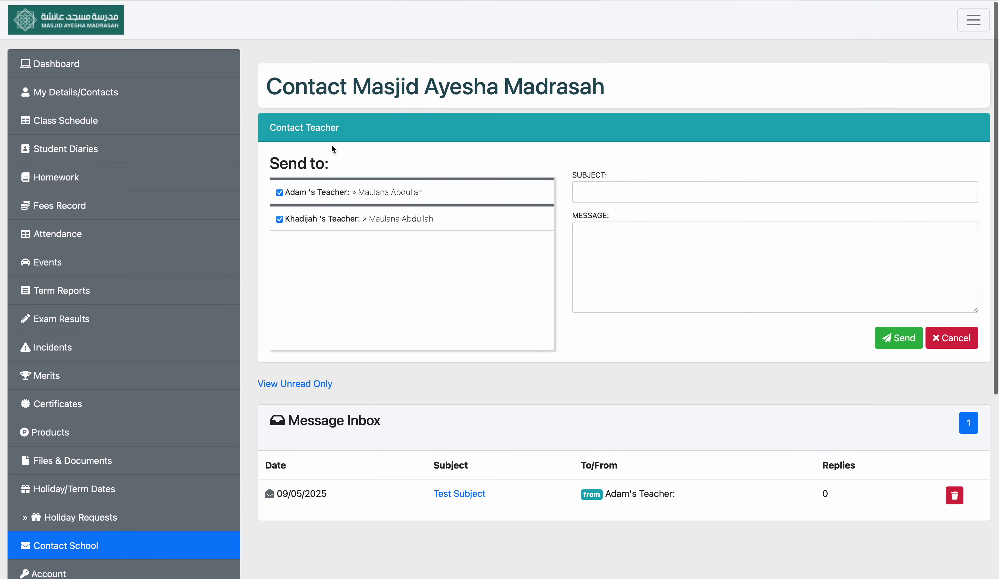
pyautogui.scroll(-8, 321, 274)
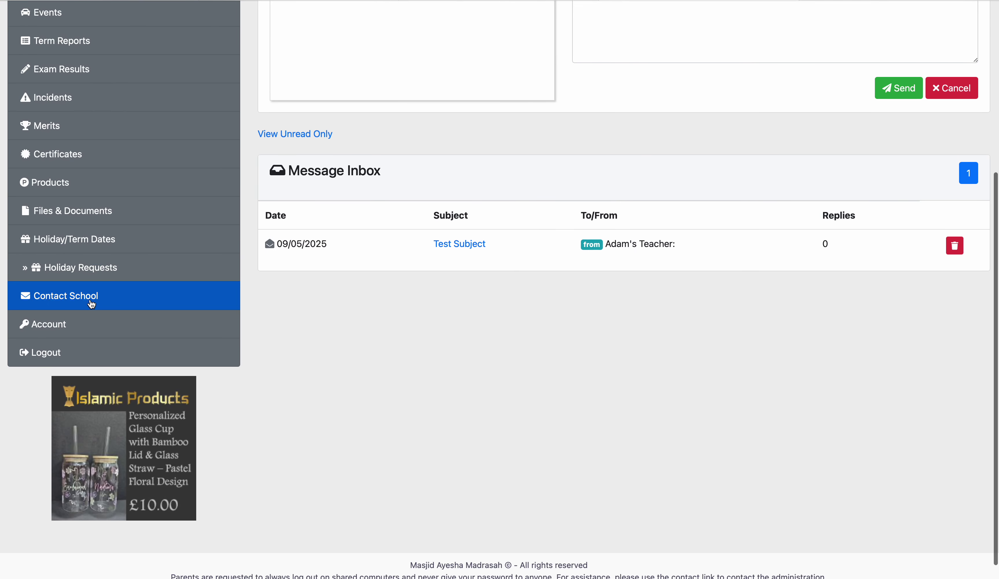
pyautogui.click(89, 302)
pyautogui.click(335, 141)
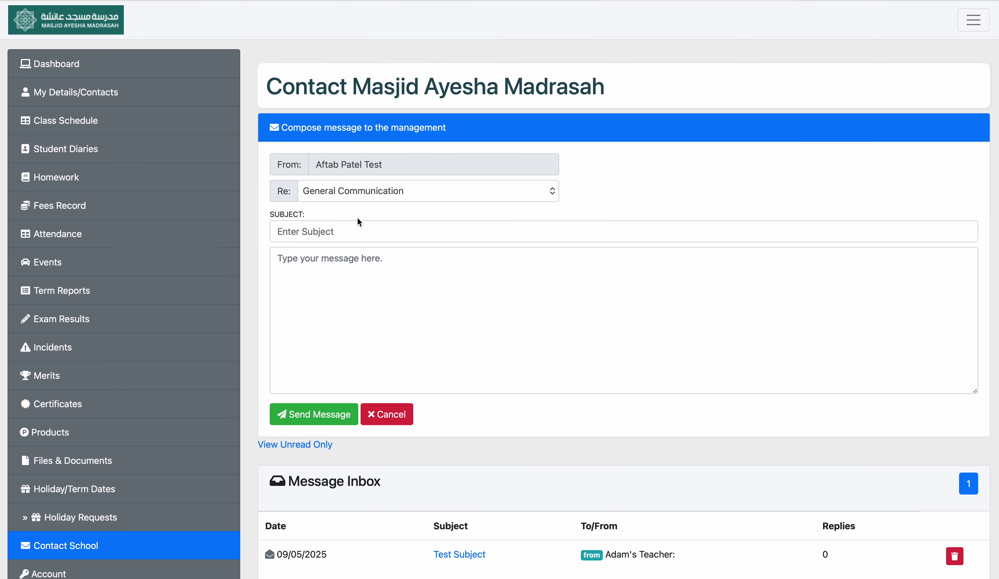
pyautogui.scroll(-2, 390, 246)
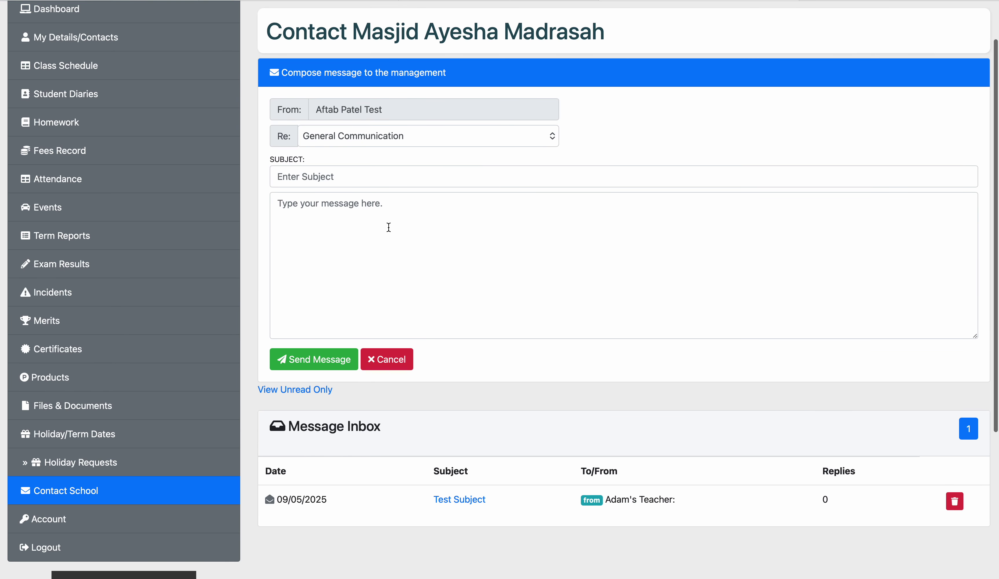
pyautogui.click(360, 139)
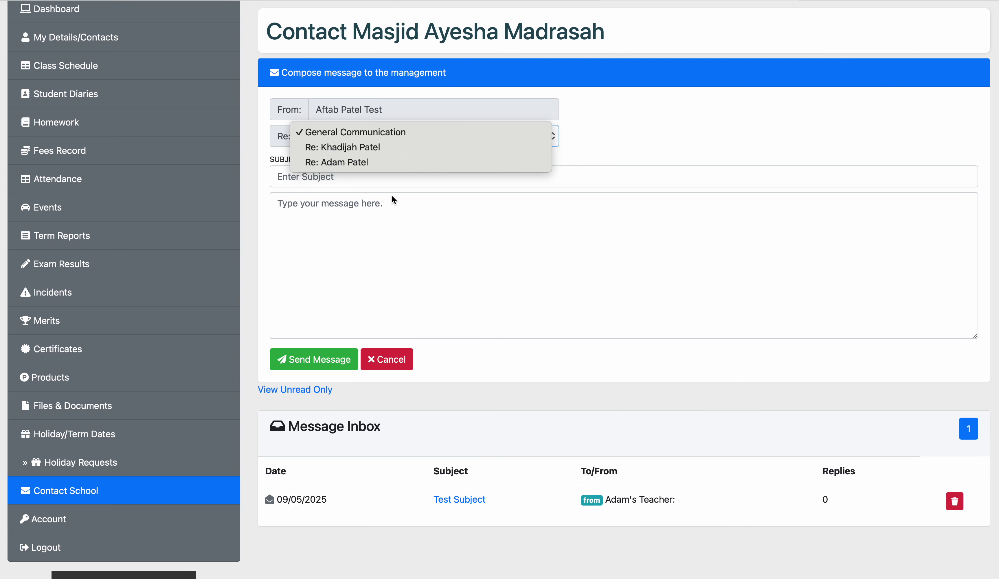
pyautogui.click(626, 135)
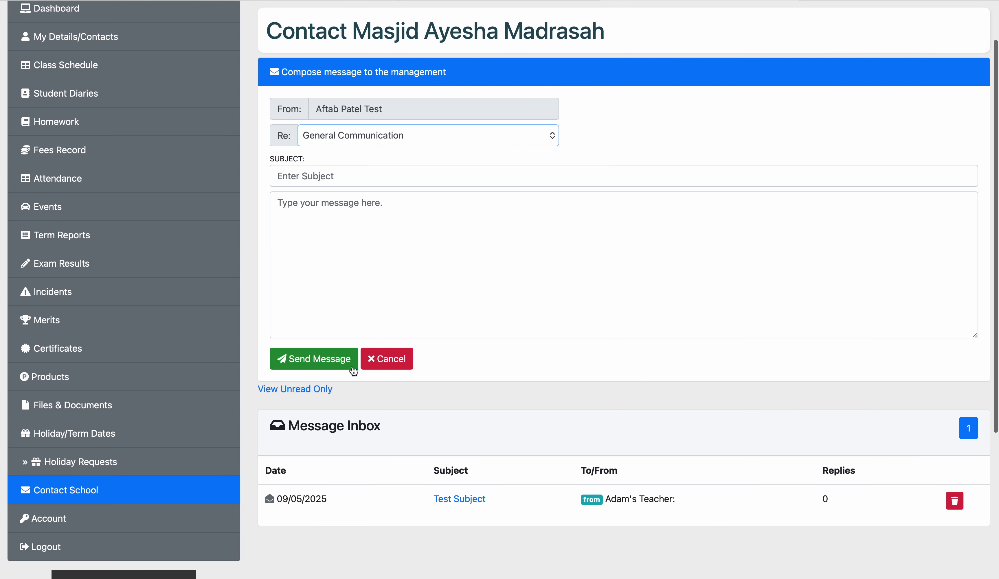
# - Open the account page and review the primary contact's details held on file for the child
pyautogui.scroll(-3, 352, 370)
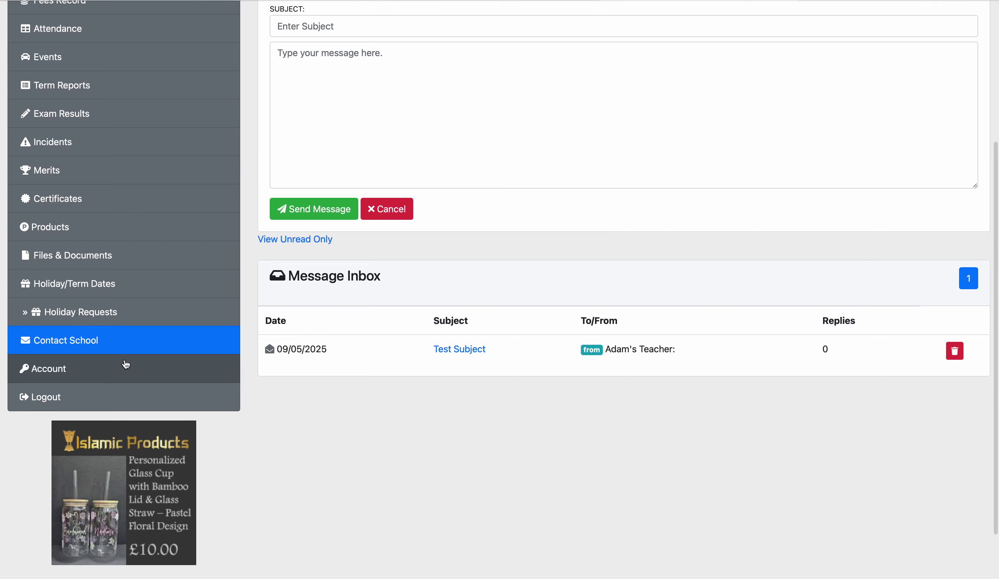
pyautogui.click(125, 364)
pyautogui.scroll(-5, 126, 363)
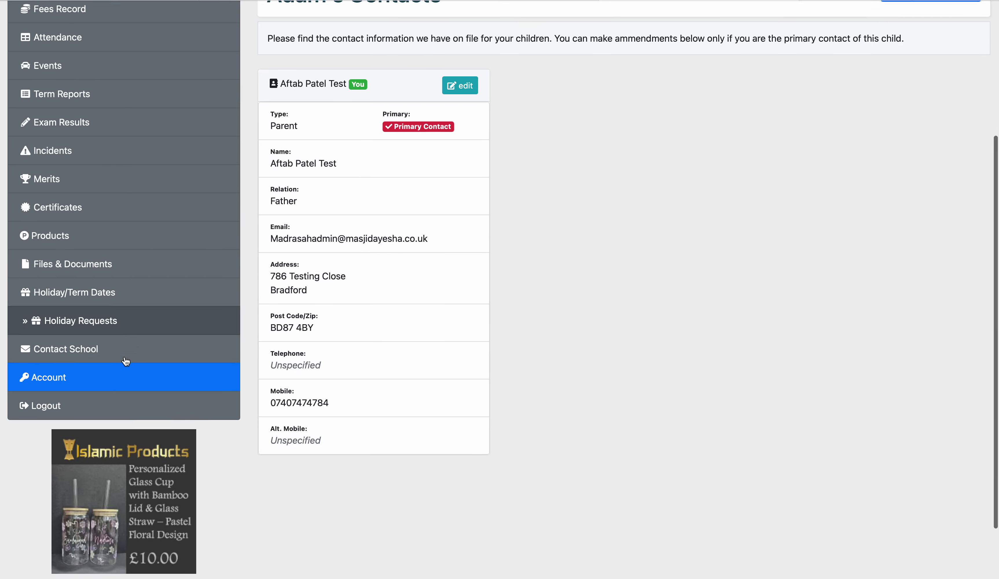
pyautogui.scroll(5, 126, 362)
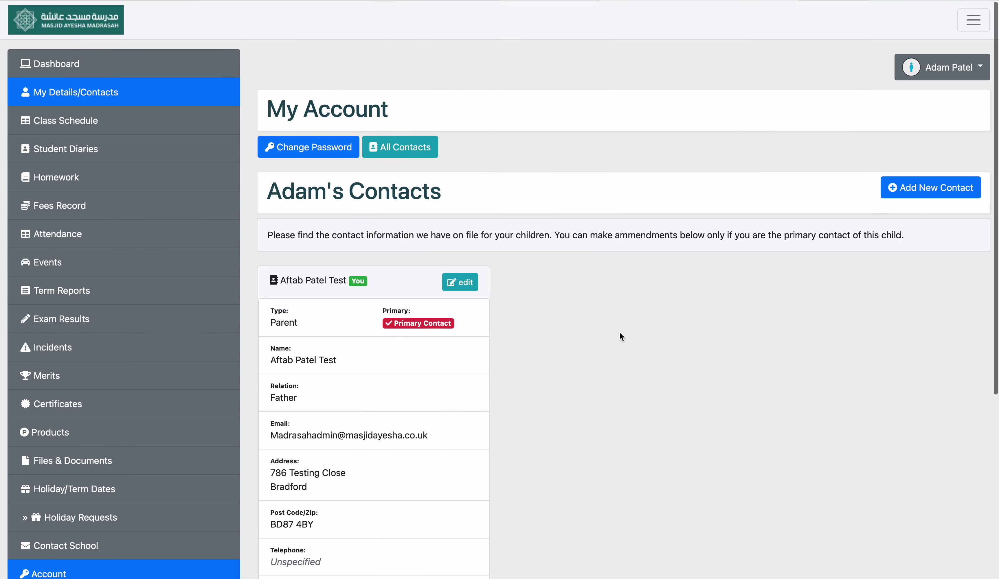
pyautogui.scroll(-3, 620, 333)
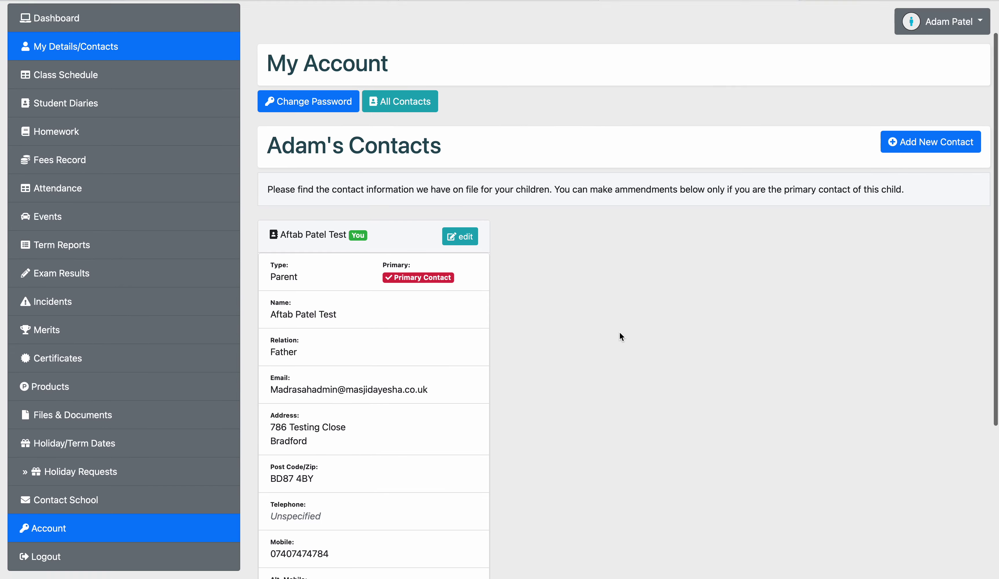
pyautogui.scroll(-3, 619, 333)
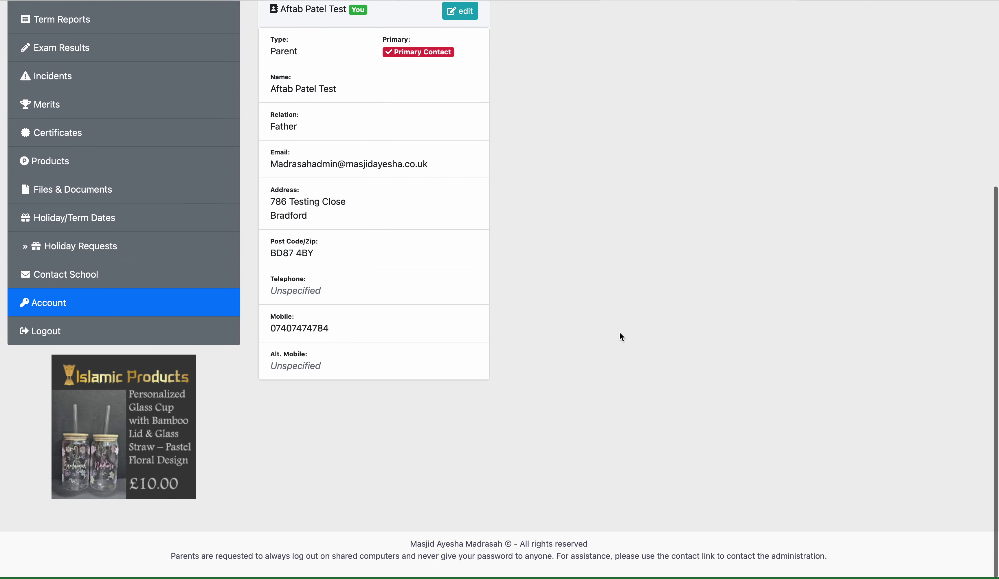
pyautogui.scroll(6, 620, 333)
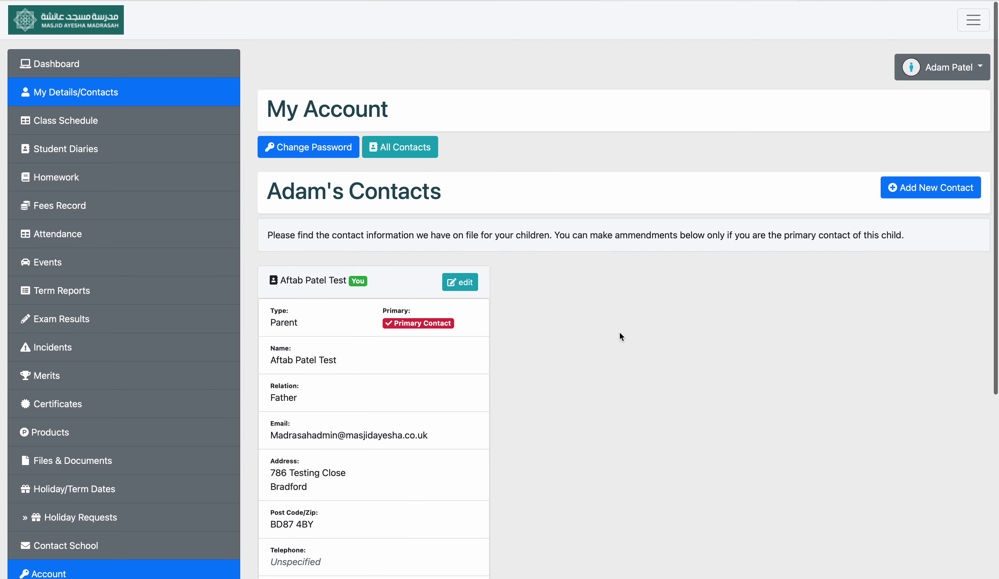